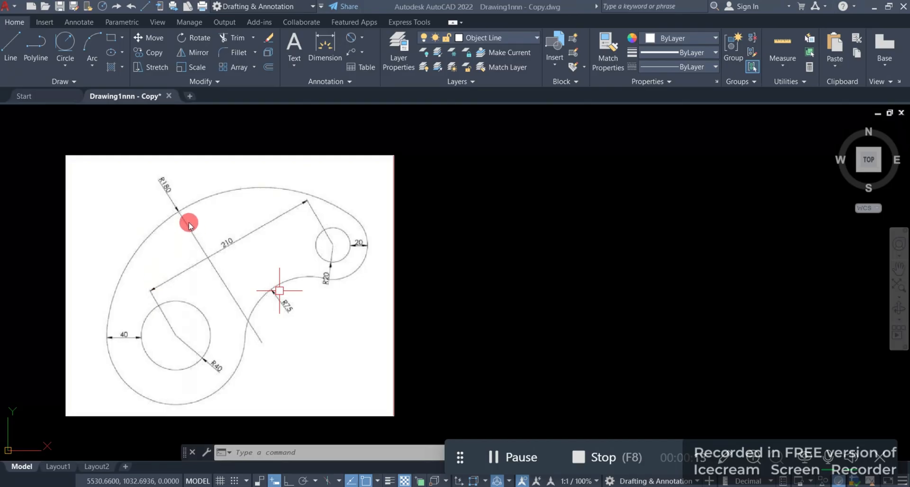
- Examine the reference drawing's R180 and R75 arcs, the 210 centre distance, and the R40 and R20 circles with their 40 and 20 offsets
{"action": "scroll", "coordinate": [189, 222], "scroll_direction": "up", "scroll_amount": 2}
{"action": "scroll", "coordinate": [159, 212], "scroll_direction": "down", "scroll_amount": 2}
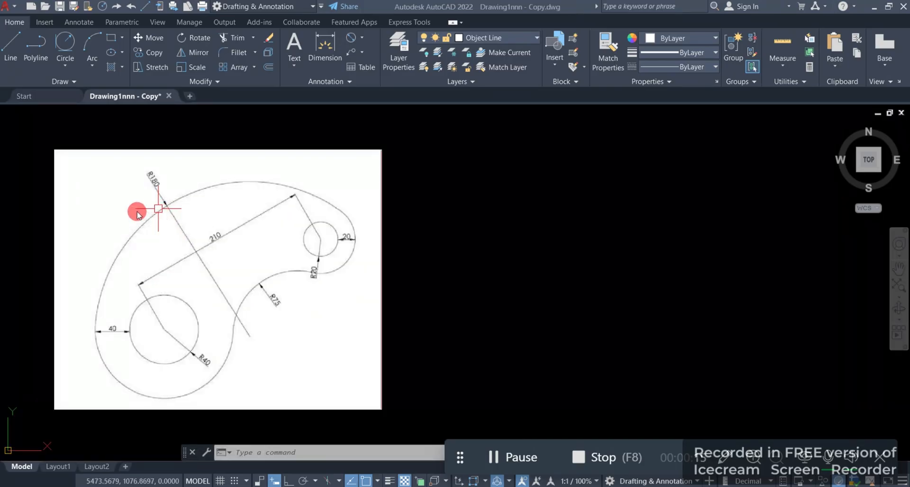
{"action": "scroll", "coordinate": [150, 172], "scroll_direction": "up", "scroll_amount": 5}
{"action": "scroll", "coordinate": [182, 235], "scroll_direction": "down", "scroll_amount": 8}
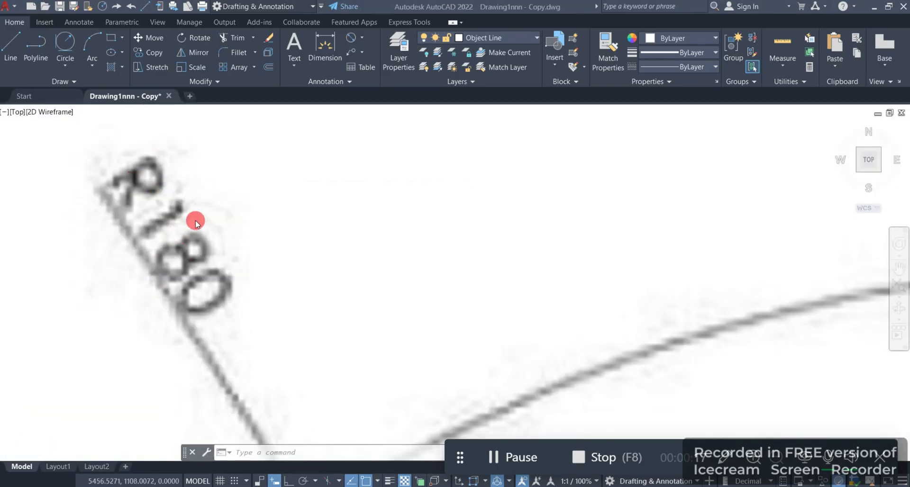
{"action": "scroll", "coordinate": [190, 235], "scroll_direction": "up", "scroll_amount": 3}
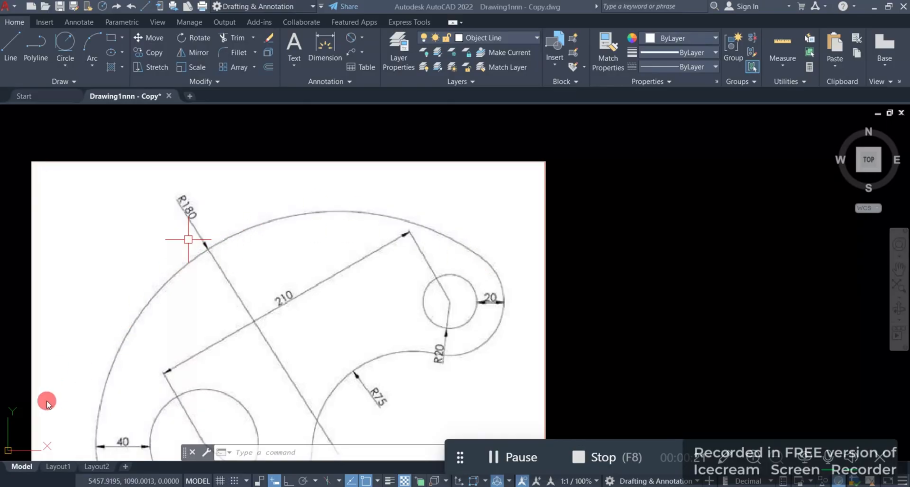
{"action": "scroll", "coordinate": [309, 220], "scroll_direction": "down", "scroll_amount": 2}
{"action": "scroll", "coordinate": [318, 370], "scroll_direction": "up", "scroll_amount": 2}
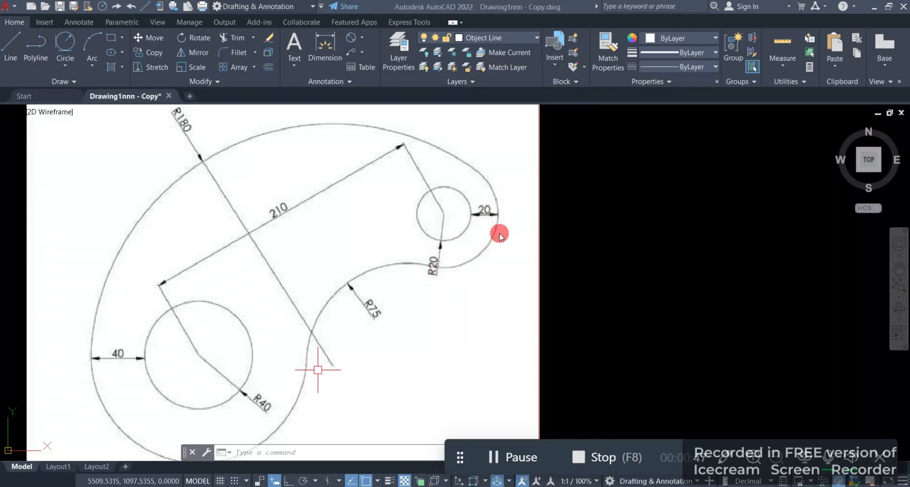
{"action": "scroll", "coordinate": [313, 285], "scroll_direction": "down", "scroll_amount": 2}
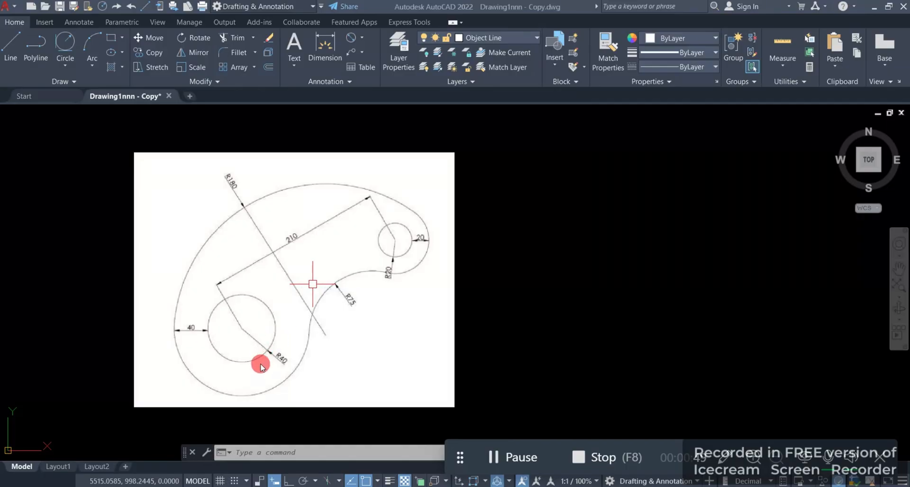
{"action": "scroll", "coordinate": [260, 364], "scroll_direction": "up", "scroll_amount": 2}
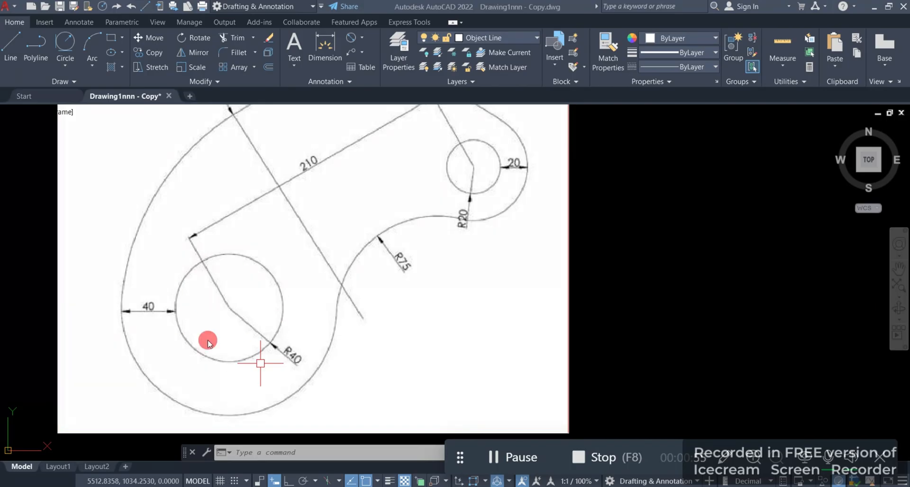
{"action": "scroll", "coordinate": [209, 322], "scroll_direction": "down", "scroll_amount": 2}
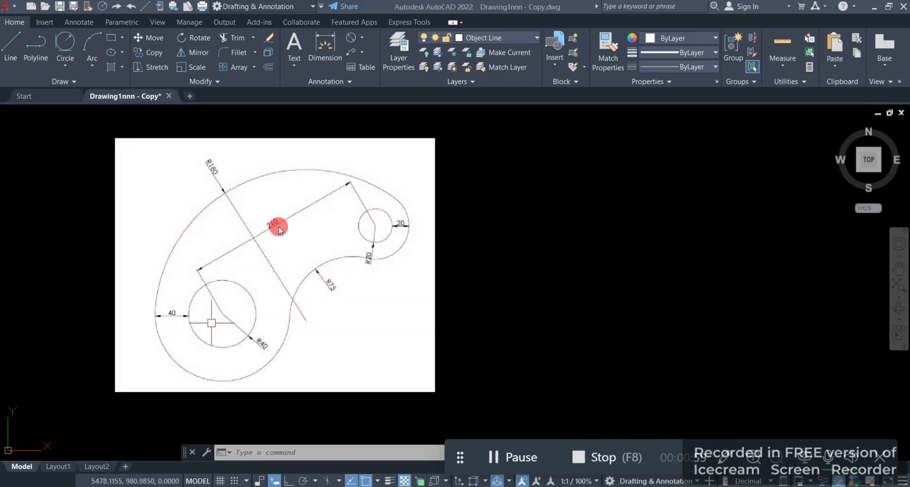
{"action": "scroll", "coordinate": [277, 222], "scroll_direction": "up", "scroll_amount": 5}
{"action": "scroll", "coordinate": [249, 236], "scroll_direction": "down", "scroll_amount": 5}
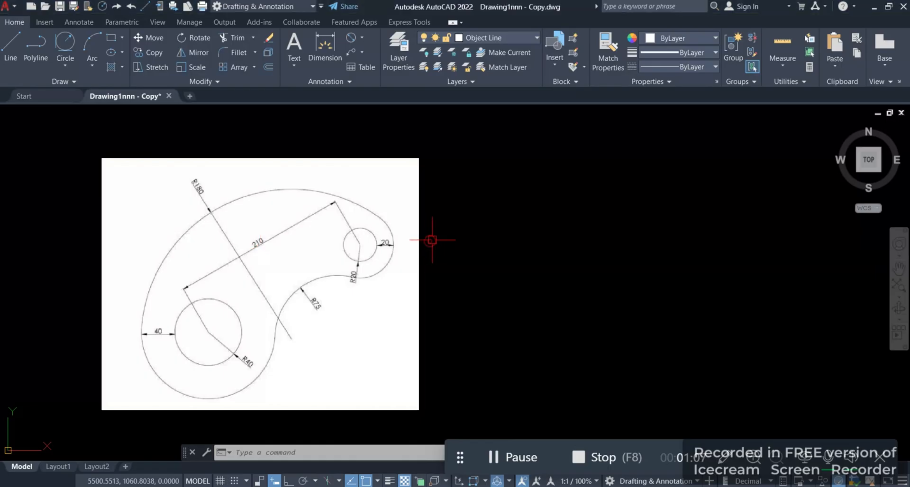
{"action": "scroll", "coordinate": [184, 325], "scroll_direction": "down", "scroll_amount": 2}
{"action": "scroll", "coordinate": [214, 309], "scroll_direction": "up", "scroll_amount": 2}
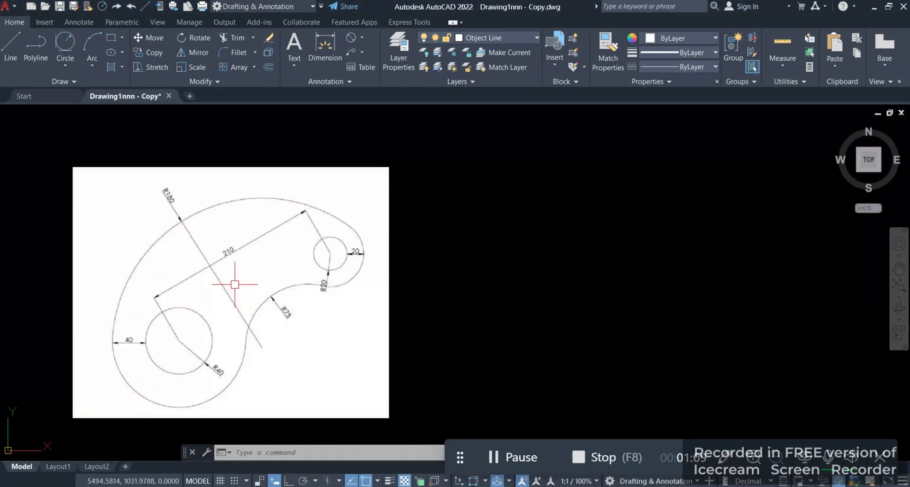
- Draw a vertical construction line about 145 units long in the empty area beside the reference image, with Ortho on
{"action": "left_click", "coordinate": [11, 54]}
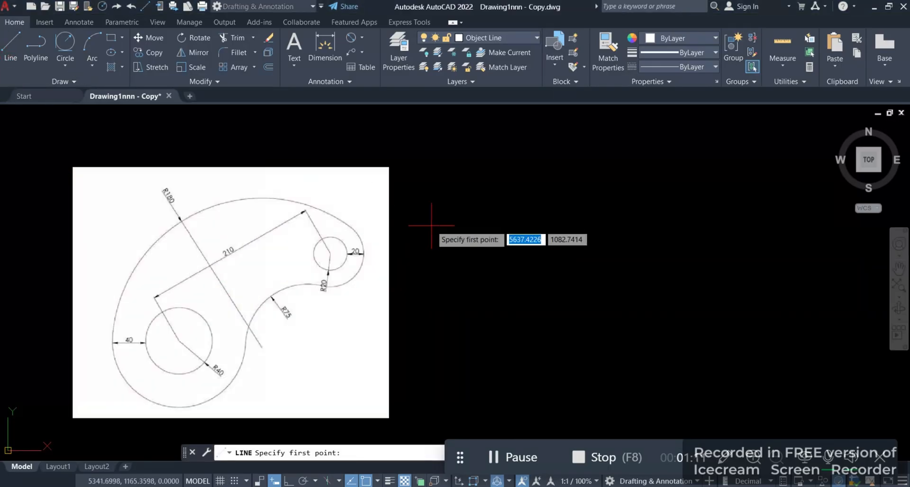
{"action": "left_click", "coordinate": [10, 51]}
{"action": "left_click", "coordinate": [639, 181]}
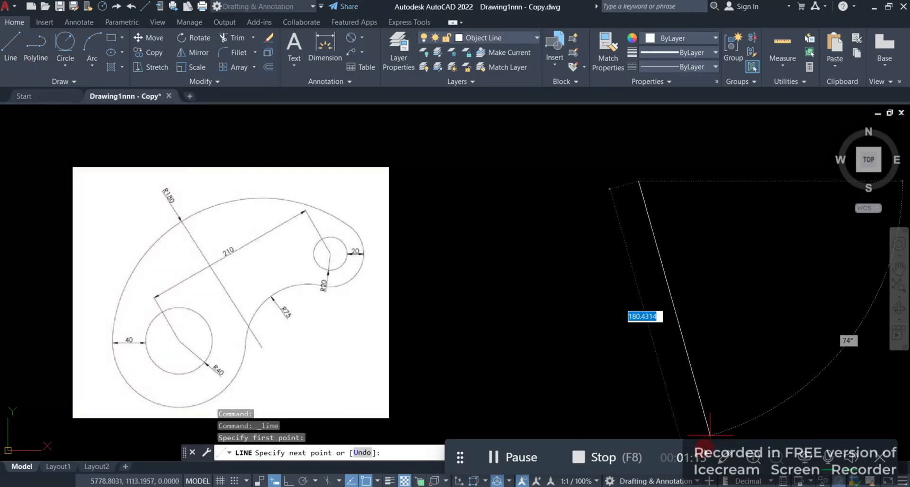
{"action": "left_click", "coordinate": [287, 481]}
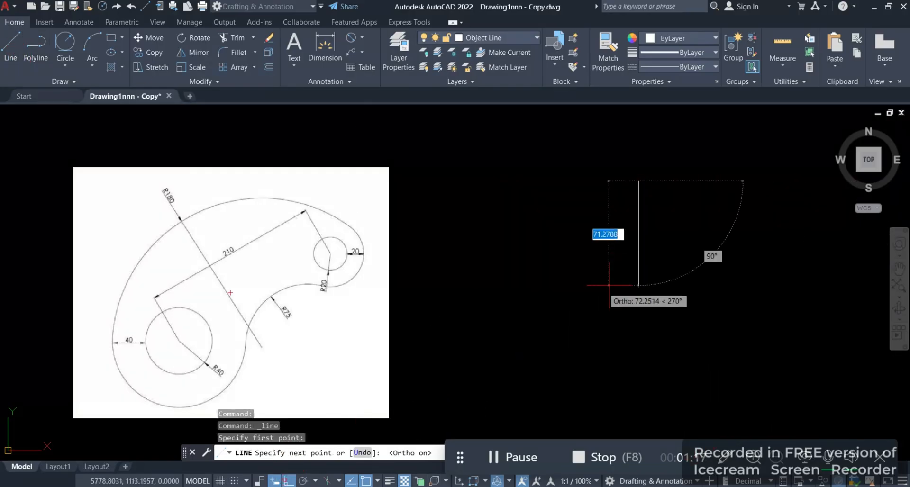
{"action": "left_click", "coordinate": [658, 393]}
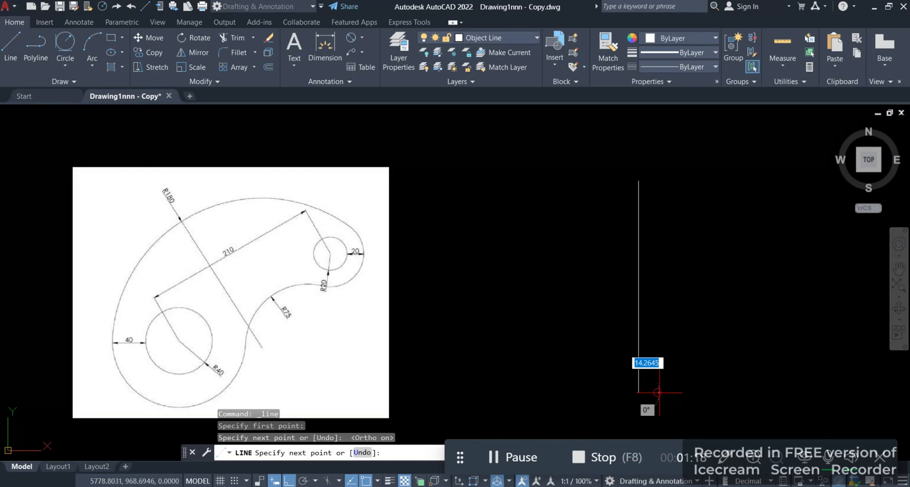
{"action": "right_click", "coordinate": [789, 259]}
{"action": "left_click", "coordinate": [802, 265]}
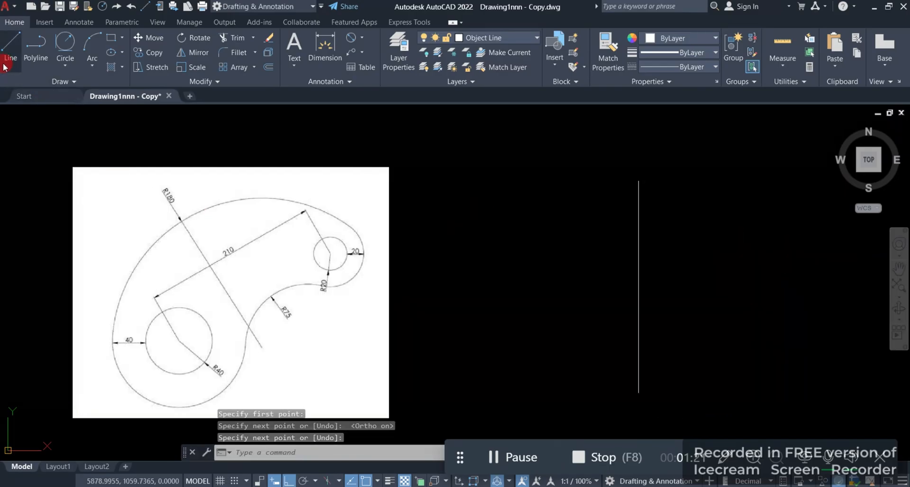
- Draw a horizontal construction line about 249 units long across the middle of the vertical line
{"action": "left_click", "coordinate": [12, 48]}
{"action": "left_click", "coordinate": [473, 269]}
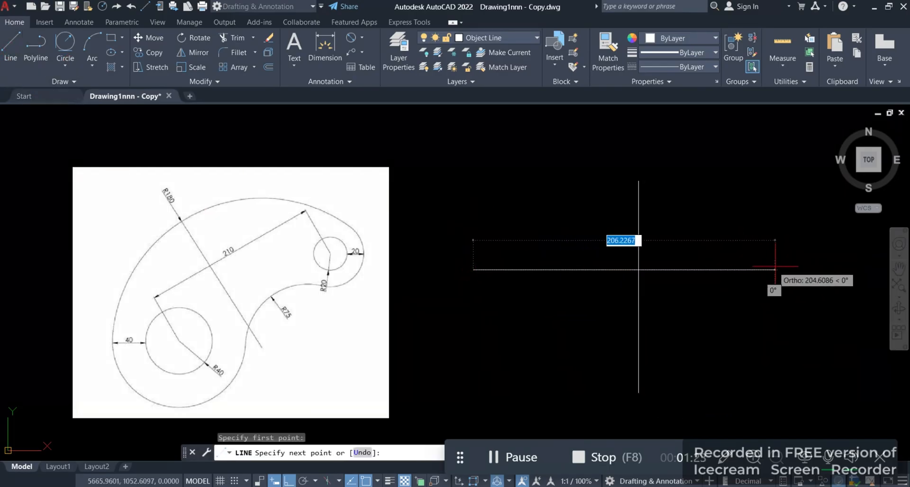
{"action": "left_click", "coordinate": [838, 270]}
{"action": "right_click", "coordinate": [808, 175]}
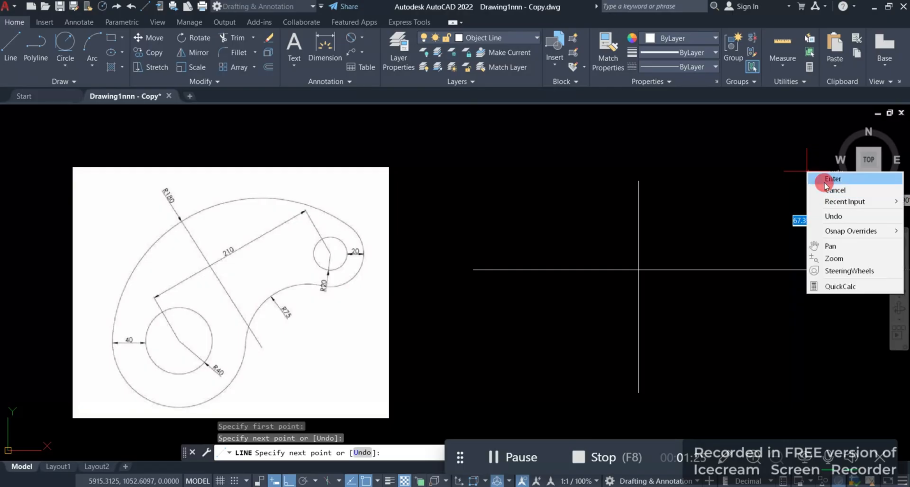
{"action": "left_click", "coordinate": [830, 179]}
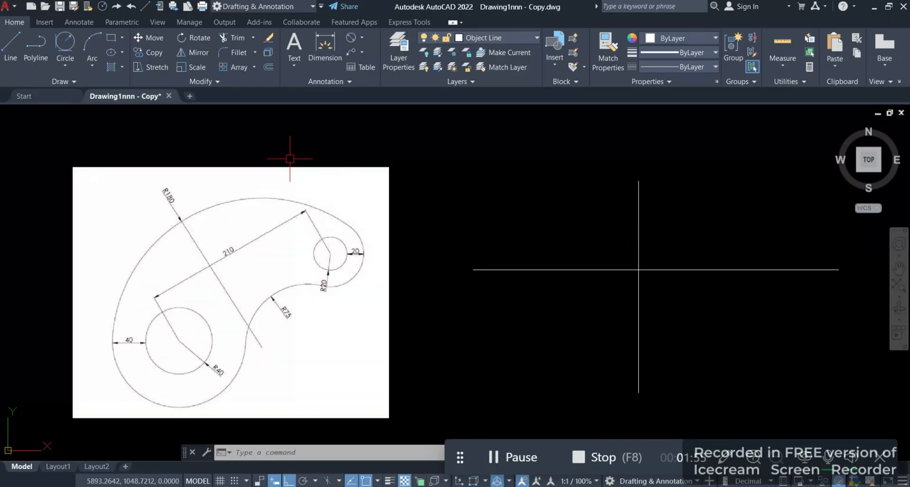
- Offset the vertical construction line by 105 to both its right and left sides
{"action": "left_click", "coordinate": [267, 69]}
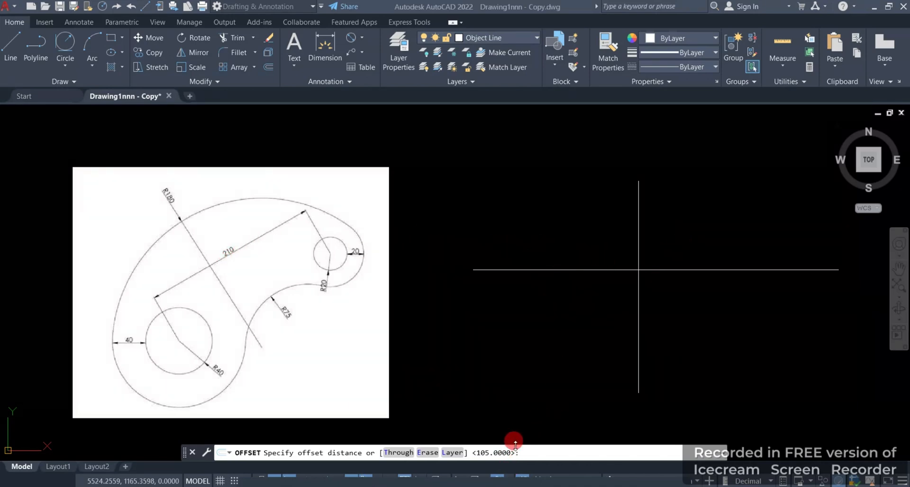
{"action": "left_click", "coordinate": [532, 454]}
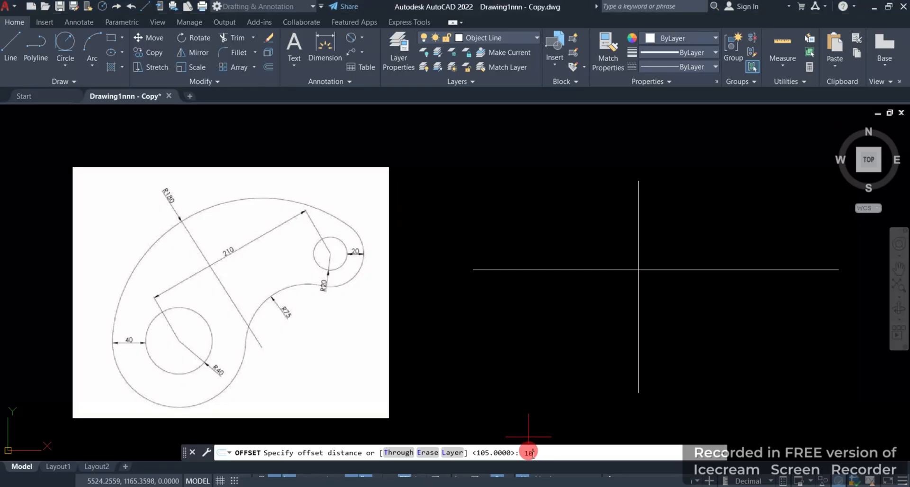
{"action": "key", "text": "Return"}
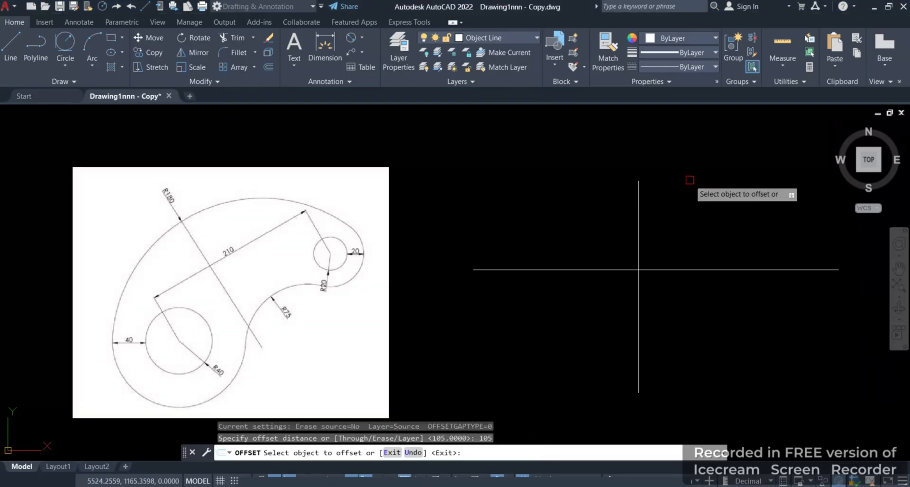
{"action": "left_click", "coordinate": [636, 229]}
{"action": "left_click", "coordinate": [737, 236]}
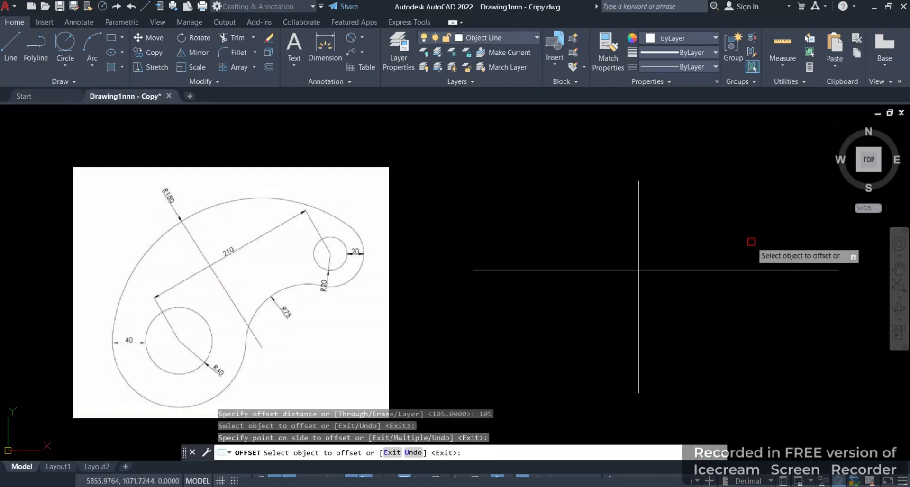
{"action": "left_click", "coordinate": [638, 239]}
{"action": "left_click", "coordinate": [524, 239]}
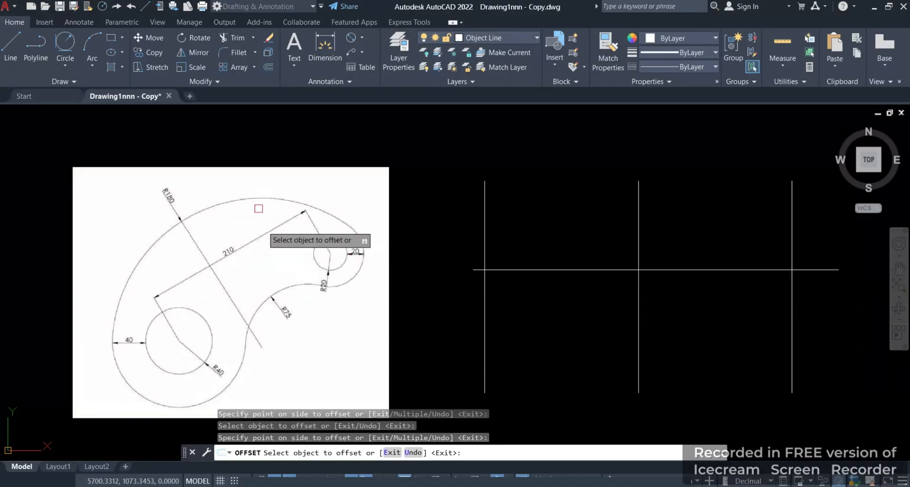
- Draw a circle of radius 20 centred where the right vertical line crosses the horizontal line
{"action": "left_click", "coordinate": [65, 72]}
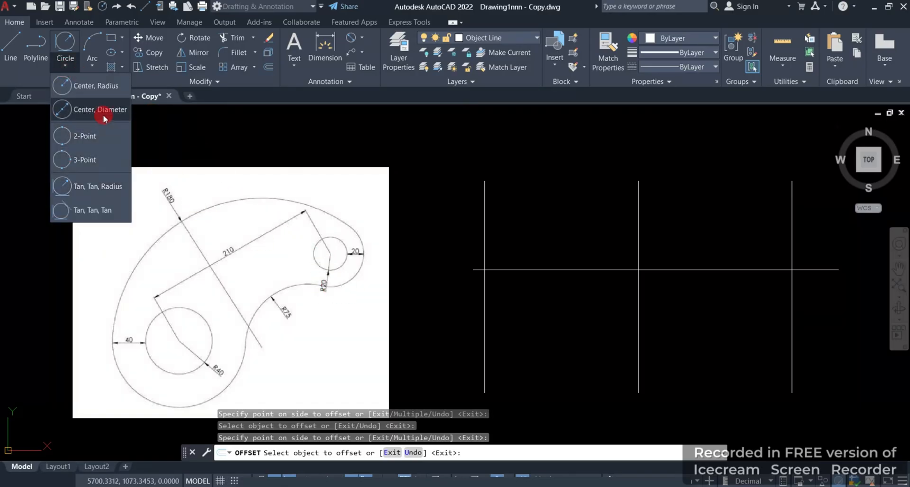
{"action": "left_click", "coordinate": [91, 87]}
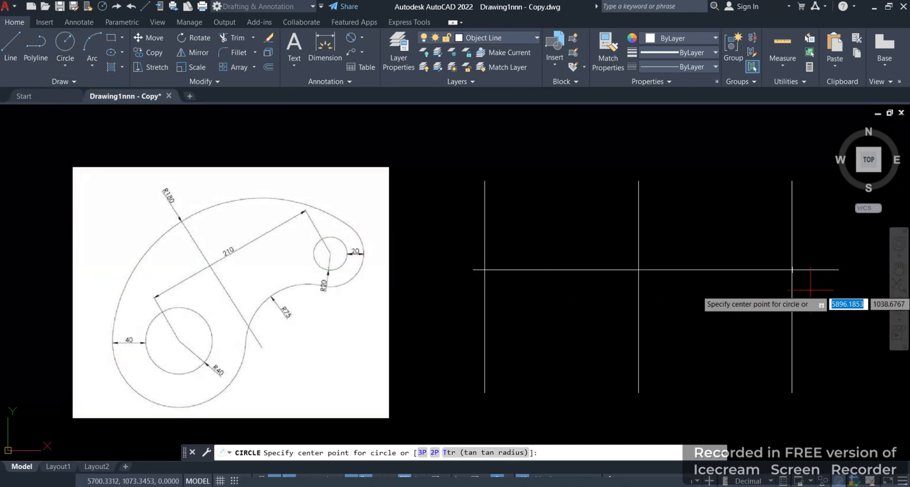
{"action": "left_click", "coordinate": [792, 270]}
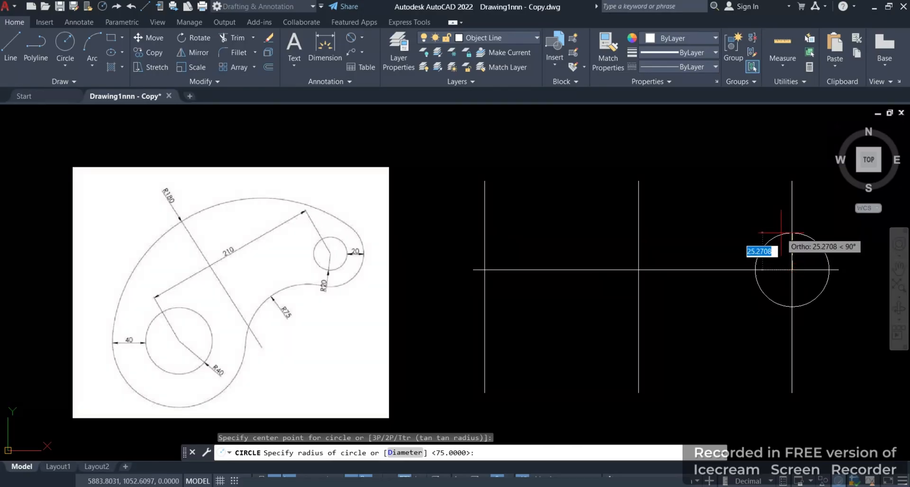
{"action": "type", "text": "20"}
{"action": "key", "text": "Return"}
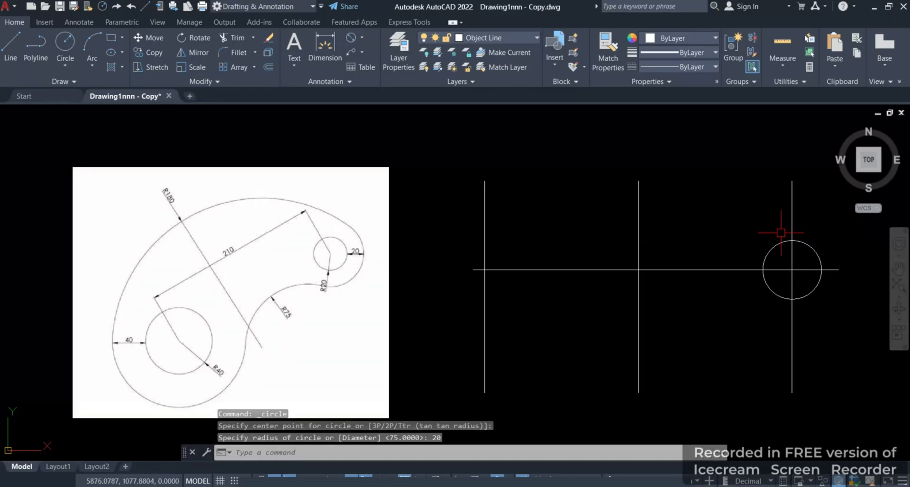
- Draw a circle of radius 40 centred where the left vertical line crosses the horizontal line
{"action": "left_click", "coordinate": [65, 43]}
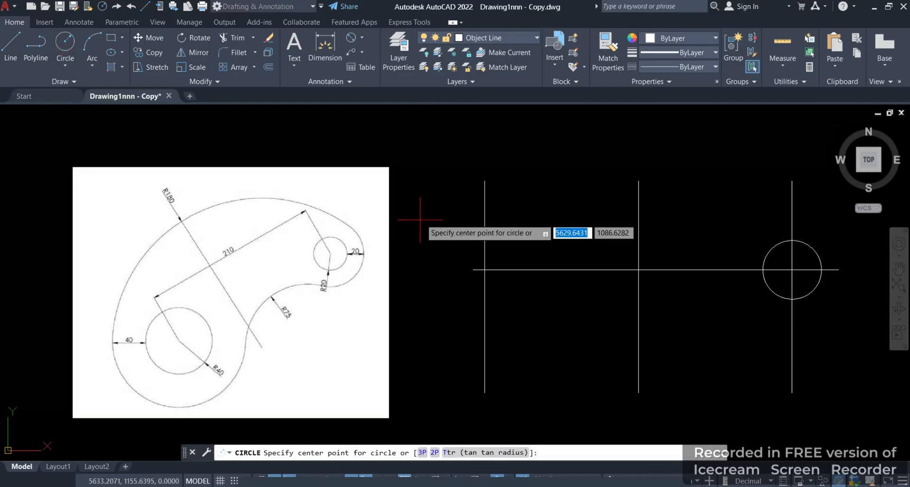
{"action": "left_click", "coordinate": [485, 270]}
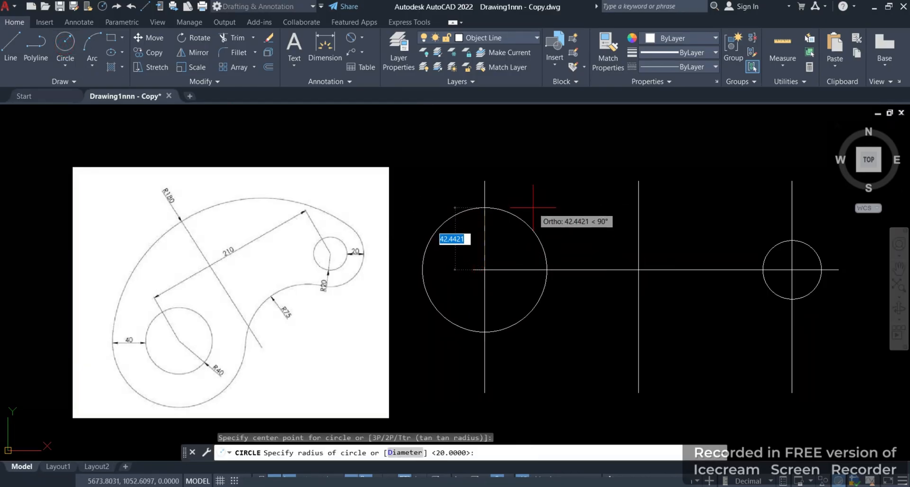
{"action": "type", "text": "40"}
{"action": "key", "text": "Return"}
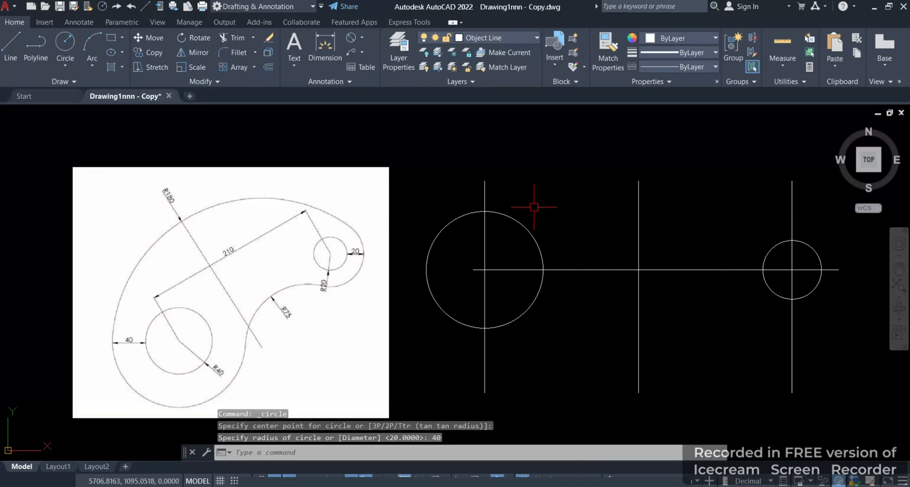
- Examine the reference drawing's offset dimension beside the small R20 circle and compare it with the drawn circles
{"action": "scroll", "coordinate": [481, 303], "scroll_direction": "down", "scroll_amount": 2}
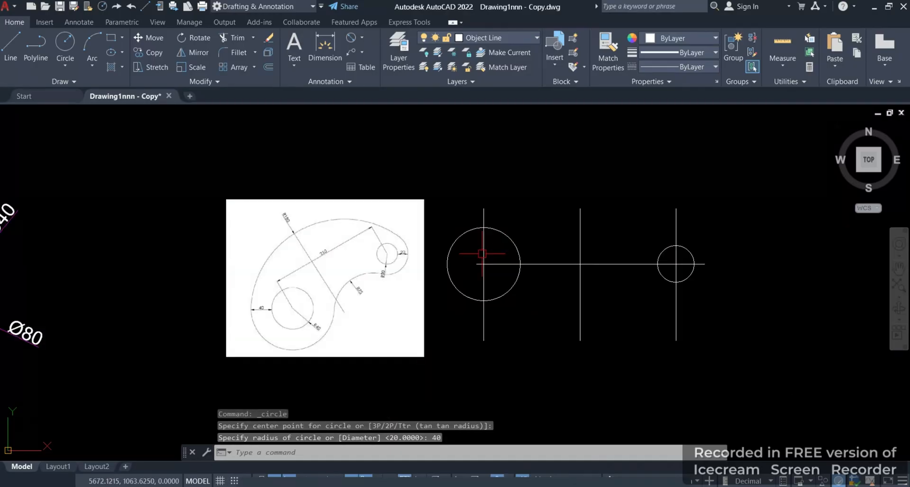
{"action": "scroll", "coordinate": [497, 298], "scroll_direction": "up", "scroll_amount": 2}
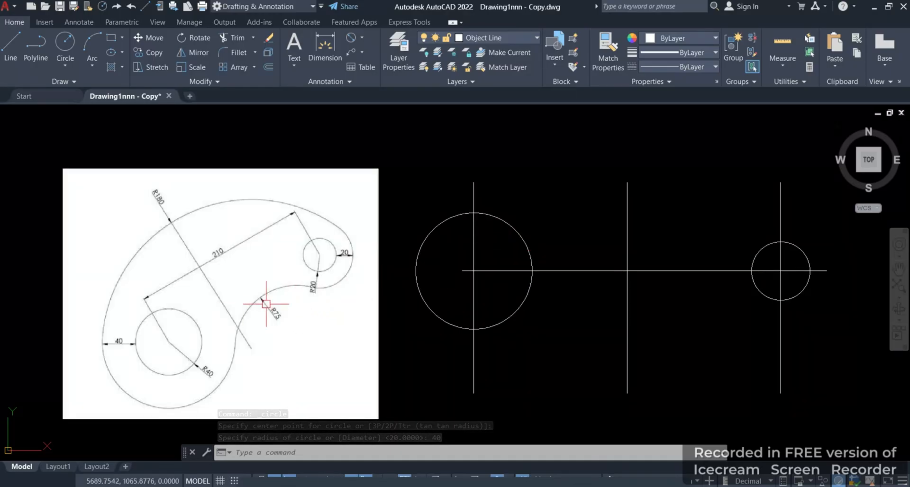
{"action": "scroll", "coordinate": [170, 303], "scroll_direction": "down", "scroll_amount": 2}
{"action": "scroll", "coordinate": [263, 259], "scroll_direction": "up", "scroll_amount": 4}
{"action": "scroll", "coordinate": [263, 259], "scroll_direction": "up", "scroll_amount": 2}
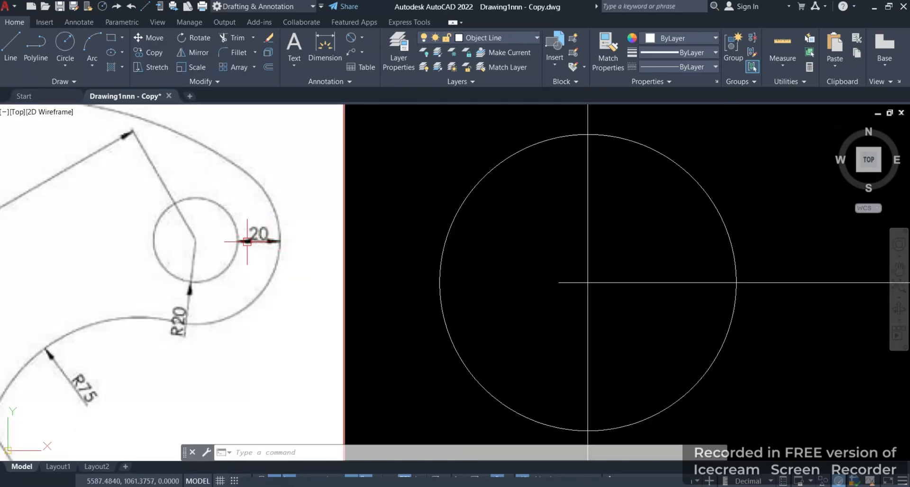
{"action": "scroll", "coordinate": [247, 242], "scroll_direction": "down", "scroll_amount": 2}
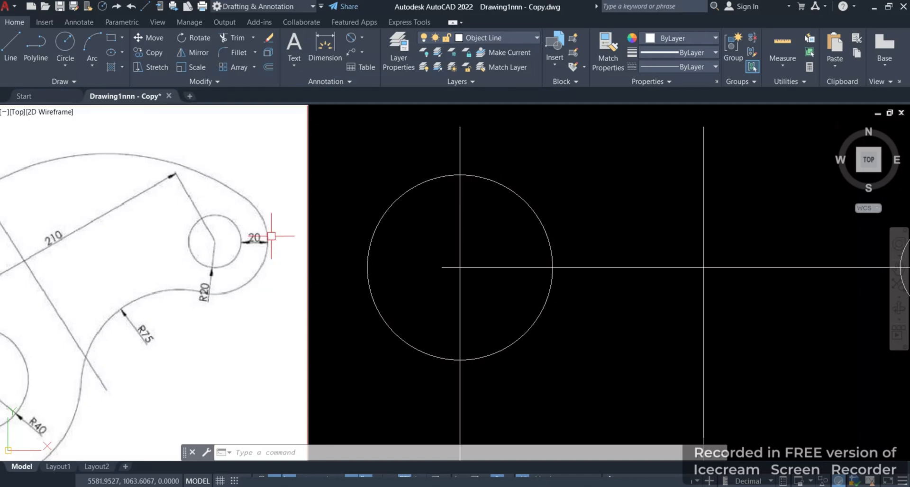
{"action": "scroll", "coordinate": [208, 266], "scroll_direction": "down", "scroll_amount": 2}
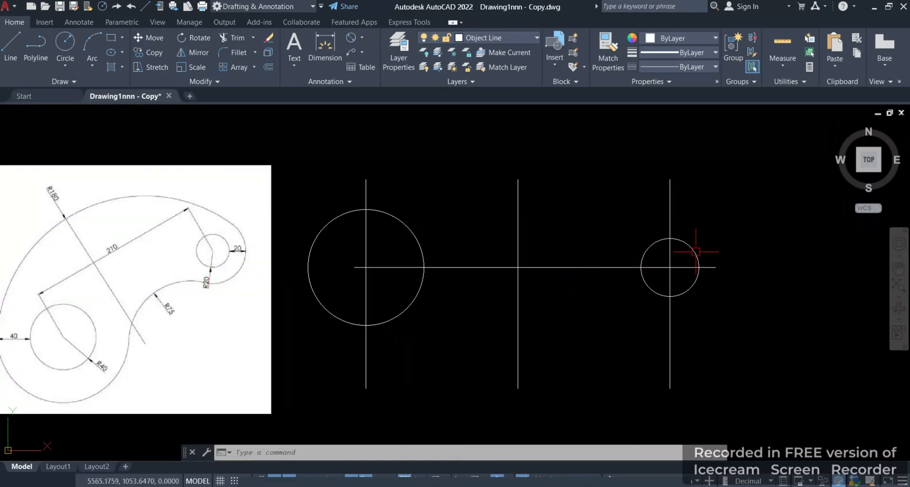
{"action": "scroll", "coordinate": [693, 254], "scroll_direction": "up", "scroll_amount": 2}
{"action": "scroll", "coordinate": [611, 260], "scroll_direction": "down", "scroll_amount": 2}
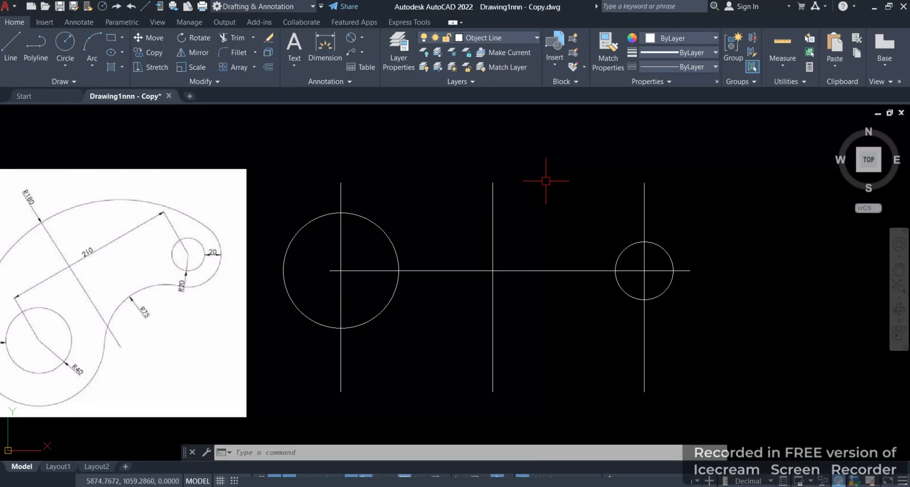
- Draw a circle of radius 40 concentric with the R20 circle at the right line intersection
{"action": "type", "text": "c"}
{"action": "key", "text": "Return"}
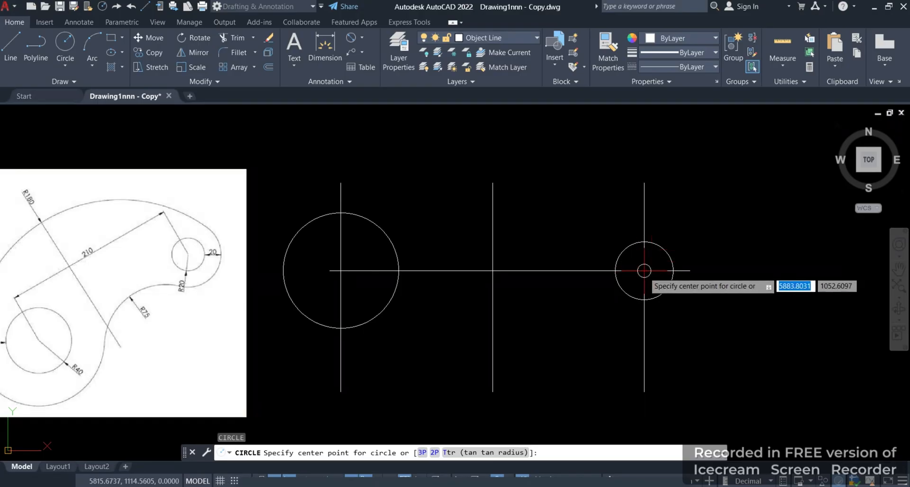
{"action": "left_click", "coordinate": [644, 270]}
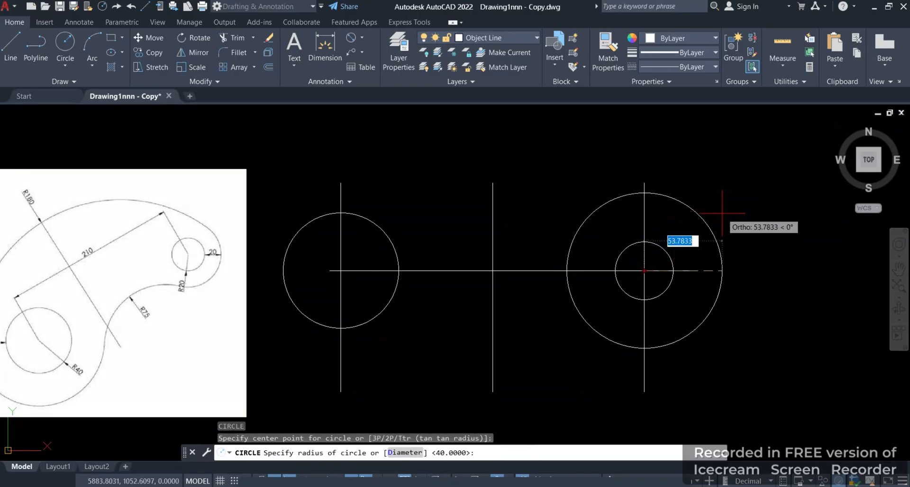
{"action": "type", "text": "40"}
{"action": "key", "text": "Return"}
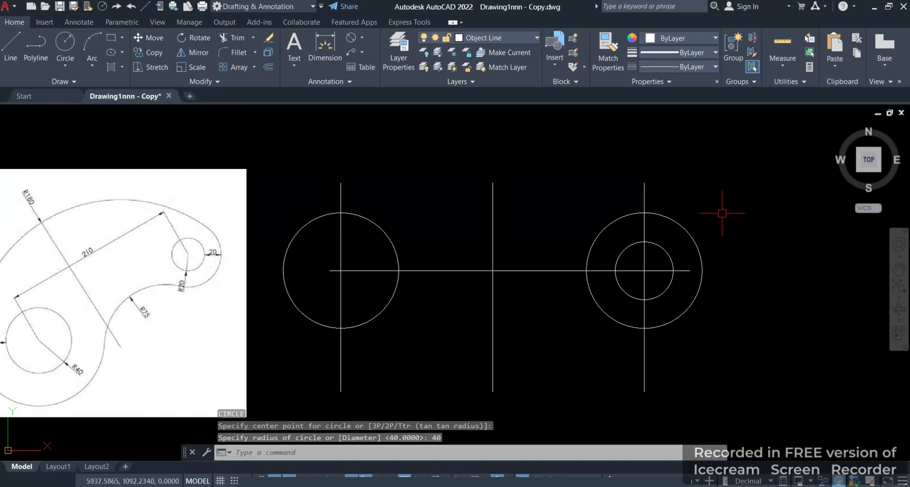
{"action": "scroll", "coordinate": [723, 211], "scroll_direction": "down", "scroll_amount": 2}
{"action": "scroll", "coordinate": [582, 214], "scroll_direction": "up", "scroll_amount": 4}
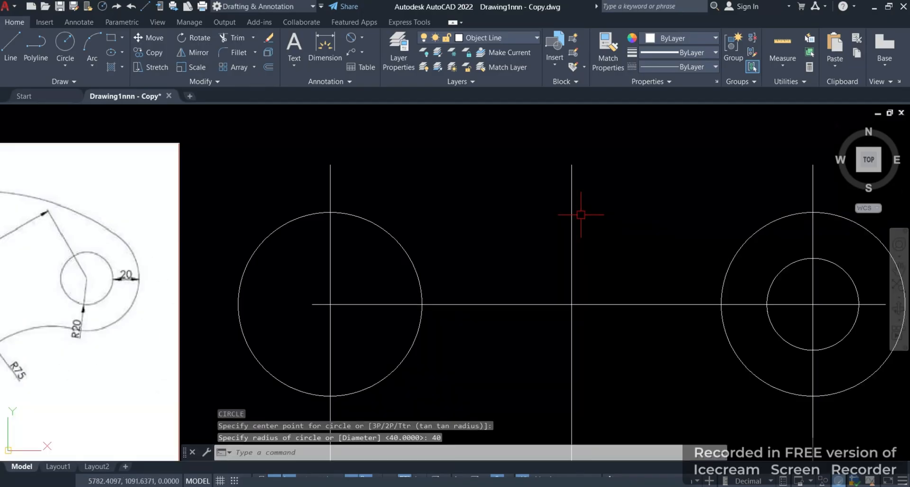
{"action": "scroll", "coordinate": [409, 250], "scroll_direction": "down", "scroll_amount": 2}
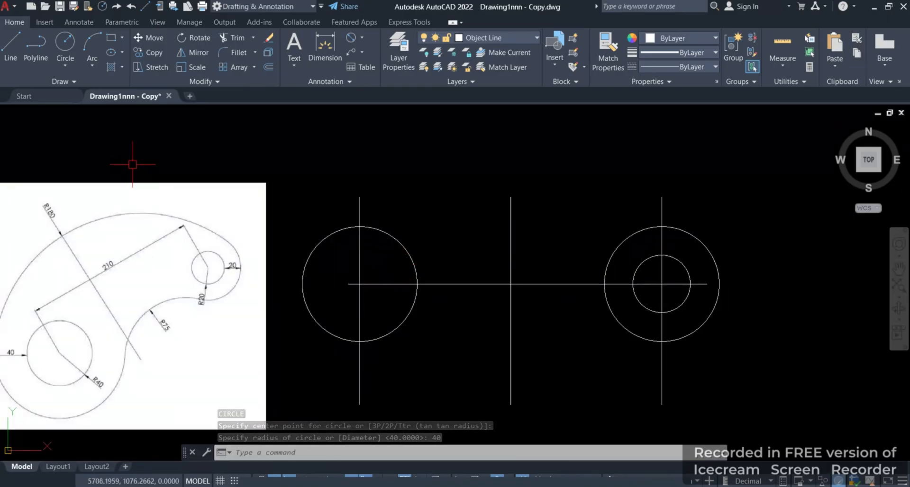
- Draw a circle of radius 80 concentric with the R40 circle at the left line intersection
{"action": "key", "text": "Return"}
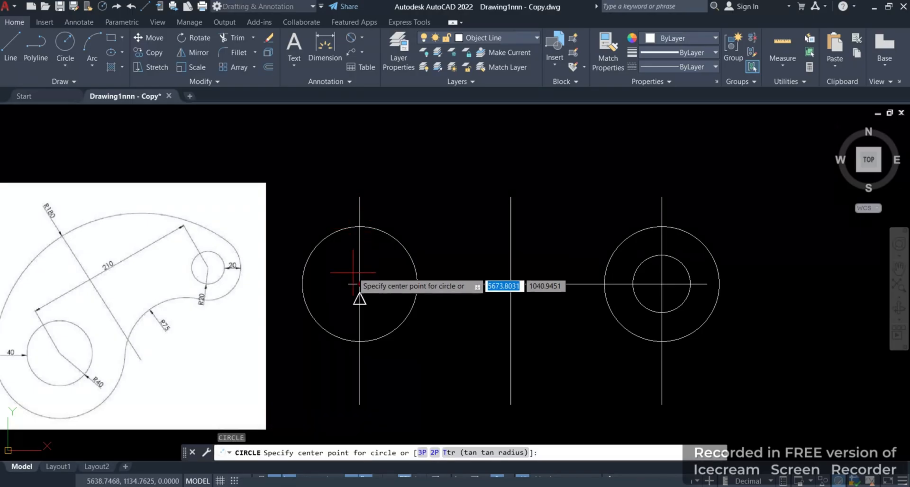
{"action": "left_click", "coordinate": [360, 284]}
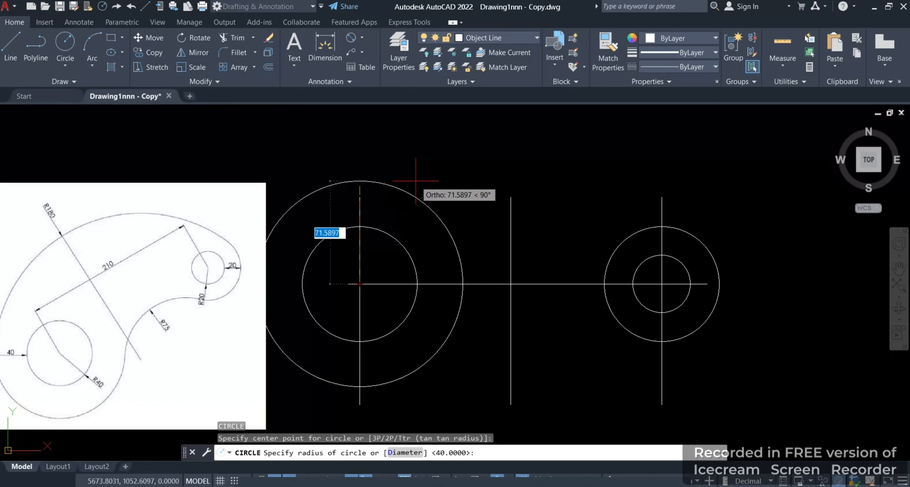
{"action": "scroll", "coordinate": [408, 197], "scroll_direction": "down", "scroll_amount": 2}
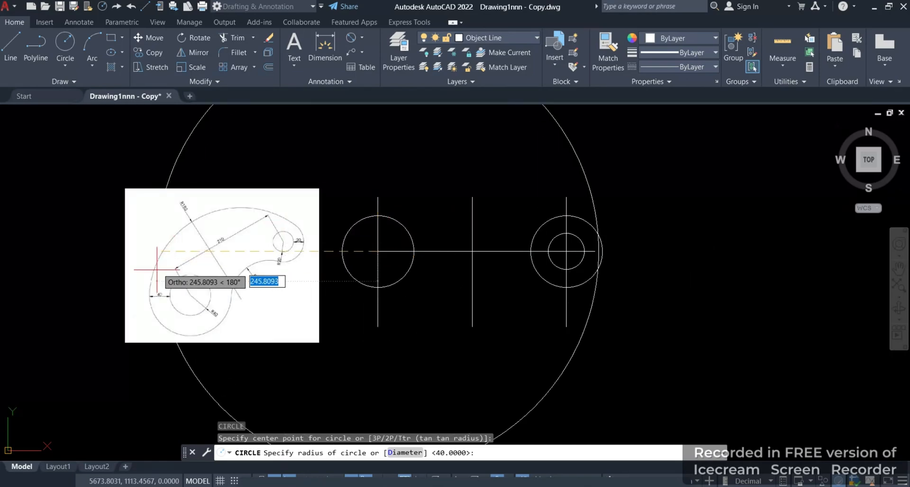
{"action": "scroll", "coordinate": [166, 294], "scroll_direction": "up", "scroll_amount": 5}
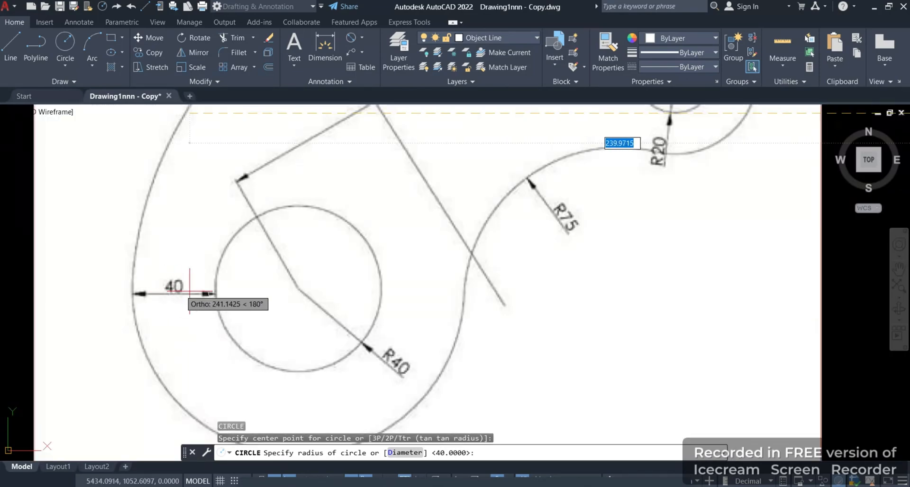
{"action": "scroll", "coordinate": [180, 298], "scroll_direction": "down", "scroll_amount": 2}
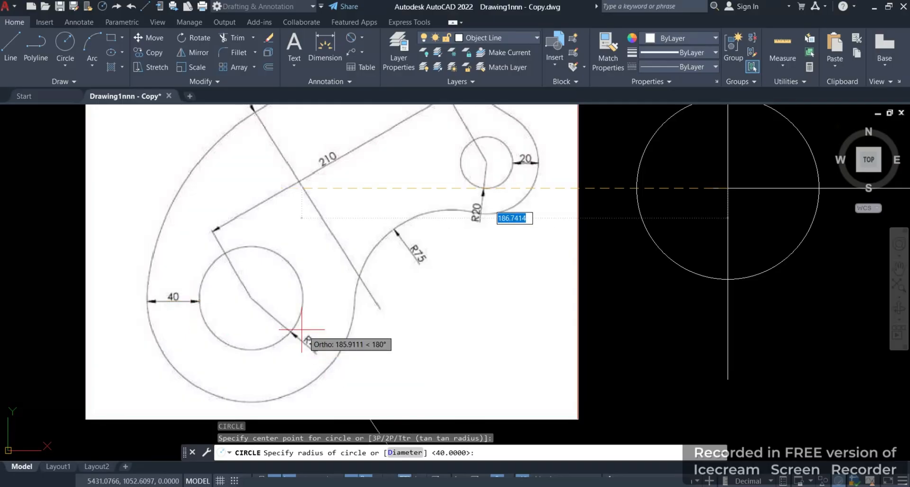
{"action": "scroll", "coordinate": [302, 329], "scroll_direction": "down", "scroll_amount": 5}
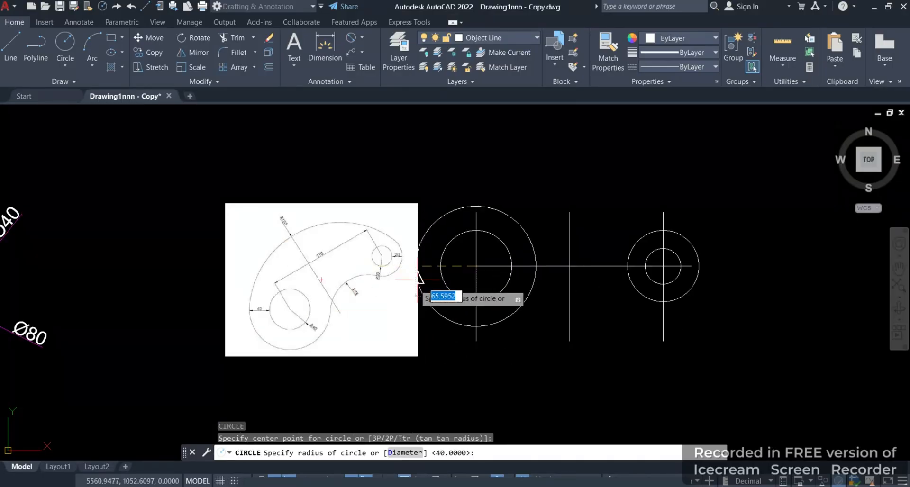
{"action": "scroll", "coordinate": [418, 280], "scroll_direction": "up", "scroll_amount": 2}
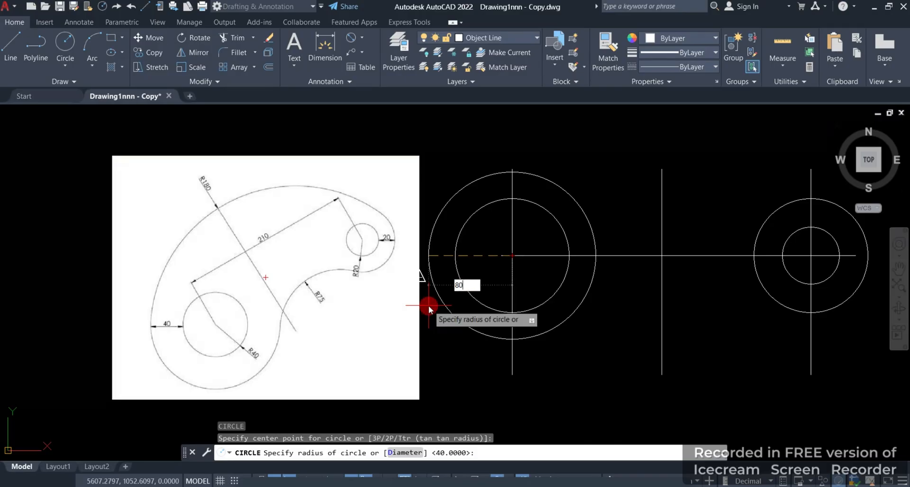
{"action": "key", "text": "Return"}
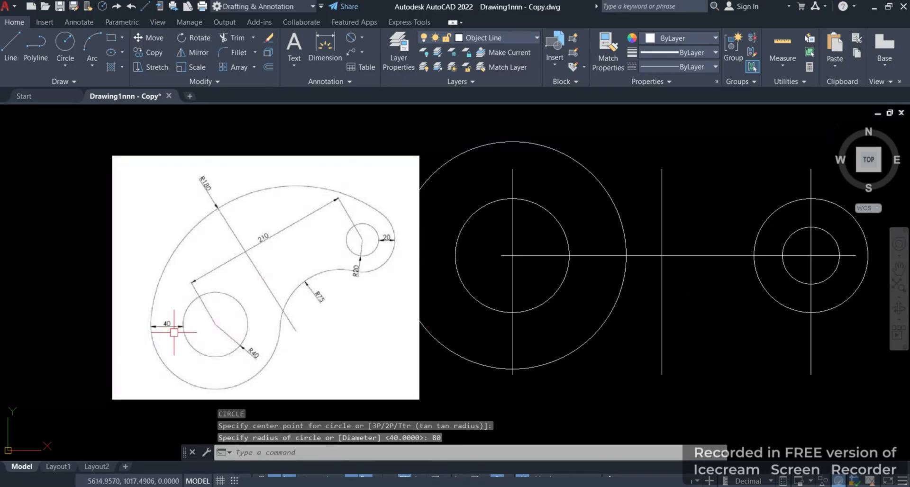
- Move the reference image horizontally to the left until it is clear of the R80 circle
{"action": "scroll", "coordinate": [174, 332], "scroll_direction": "down", "scroll_amount": 2}
{"action": "scroll", "coordinate": [486, 294], "scroll_direction": "up", "scroll_amount": 2}
{"action": "scroll", "coordinate": [479, 294], "scroll_direction": "down", "scroll_amount": 2}
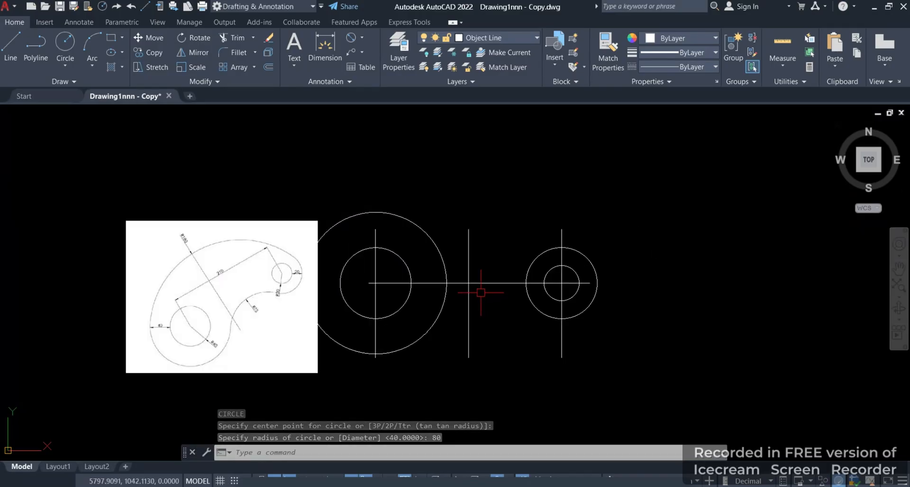
{"action": "scroll", "coordinate": [444, 292], "scroll_direction": "up", "scroll_amount": 2}
{"action": "left_click", "coordinate": [244, 204]}
{"action": "scroll", "coordinate": [372, 232], "scroll_direction": "down", "scroll_amount": 2}
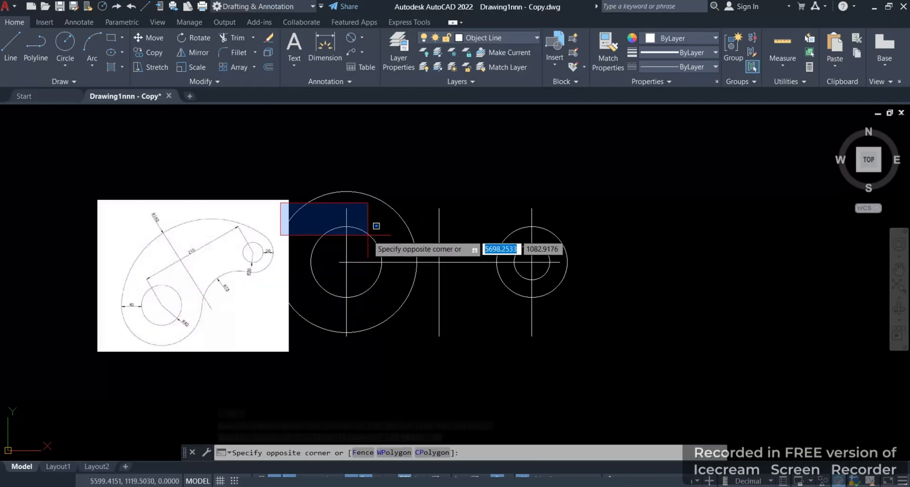
{"action": "left_click", "coordinate": [235, 187]}
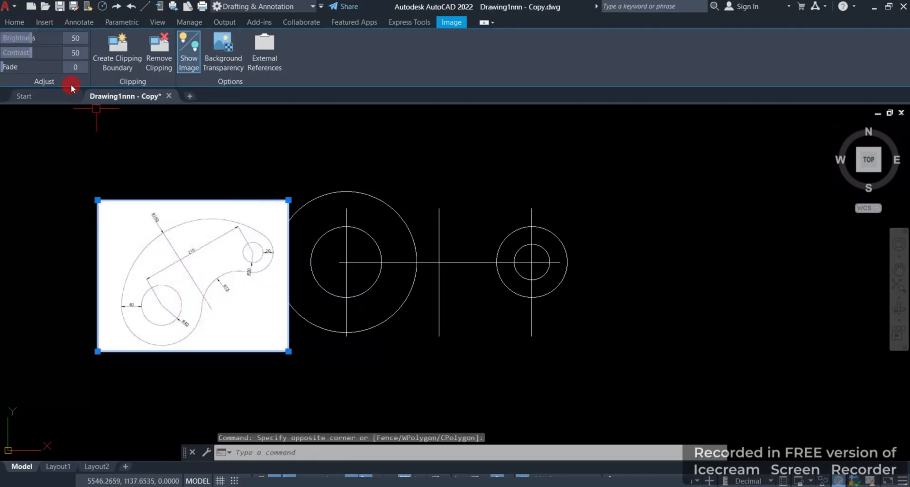
{"action": "left_click", "coordinate": [19, 24]}
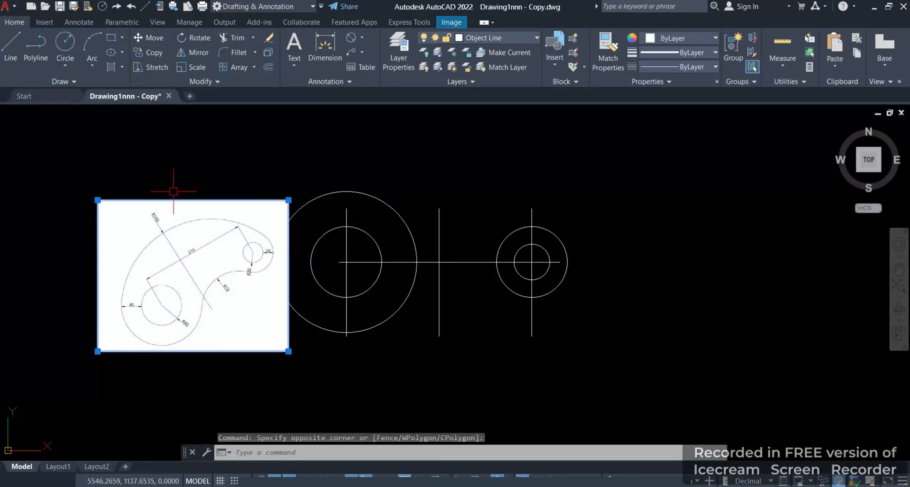
{"action": "left_click", "coordinate": [150, 41]}
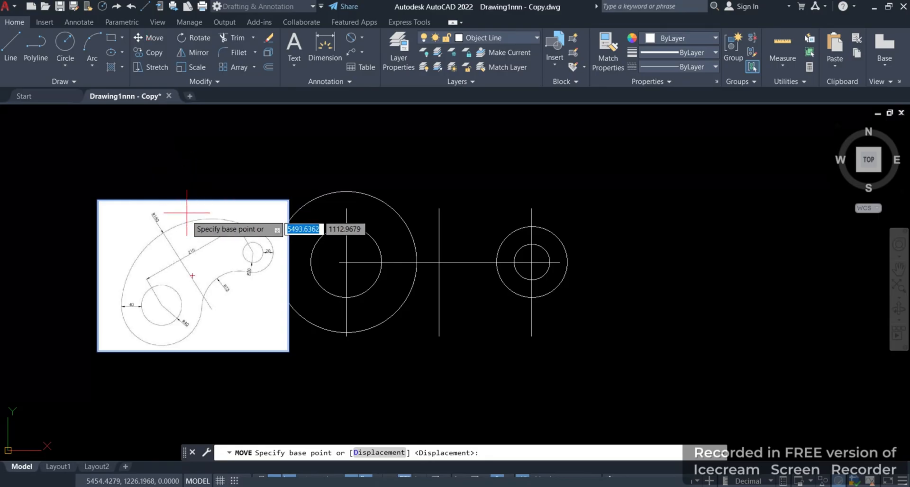
{"action": "left_click", "coordinate": [190, 228]}
{"action": "left_click", "coordinate": [137, 228]}
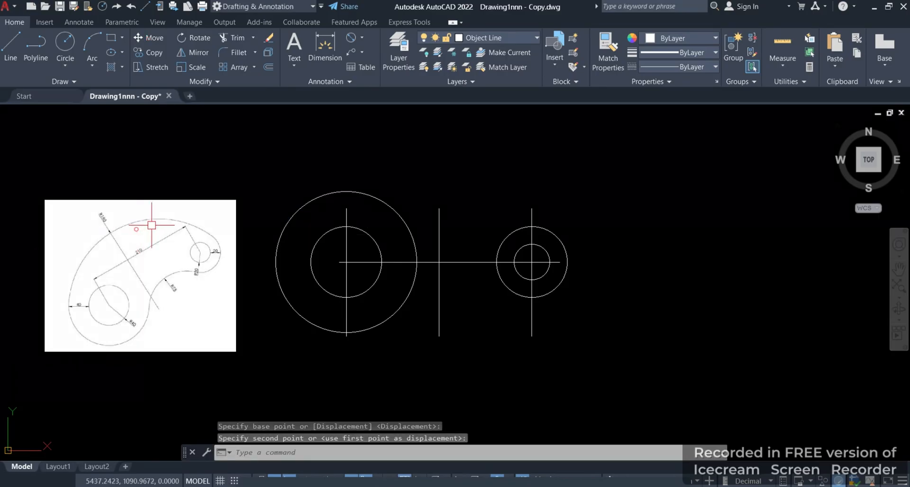
- Examine the reference drawing's 40 offset around the R40 circle and compare it with the drawn concentric circles
{"action": "scroll", "coordinate": [385, 215], "scroll_direction": "up", "scroll_amount": 2}
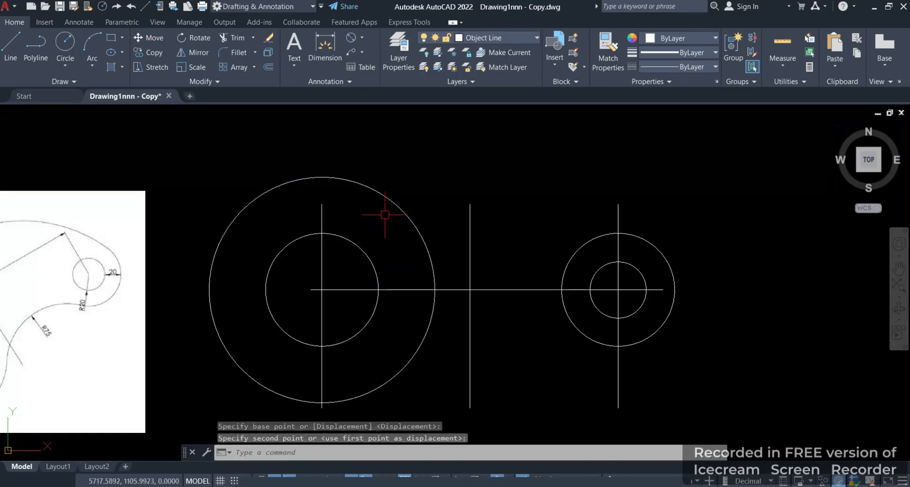
{"action": "scroll", "coordinate": [385, 215], "scroll_direction": "down", "scroll_amount": 2}
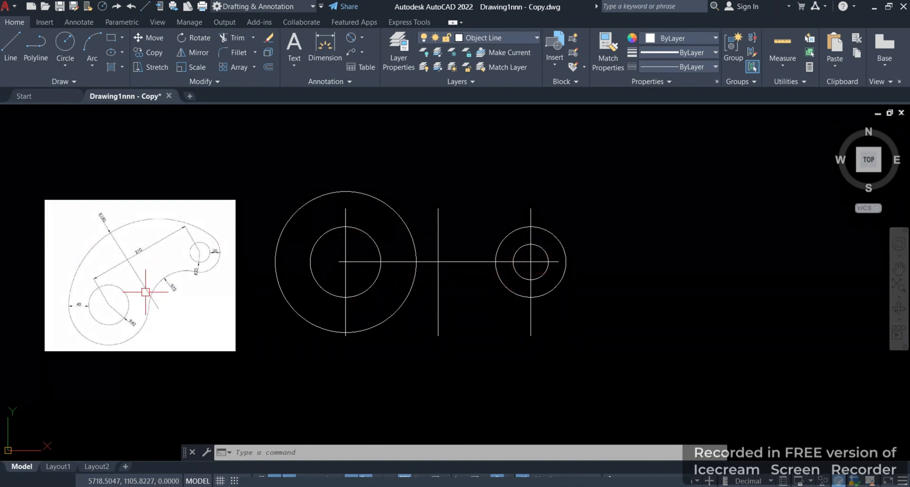
{"action": "scroll", "coordinate": [127, 281], "scroll_direction": "up", "scroll_amount": 4}
{"action": "scroll", "coordinate": [132, 274], "scroll_direction": "down", "scroll_amount": 2}
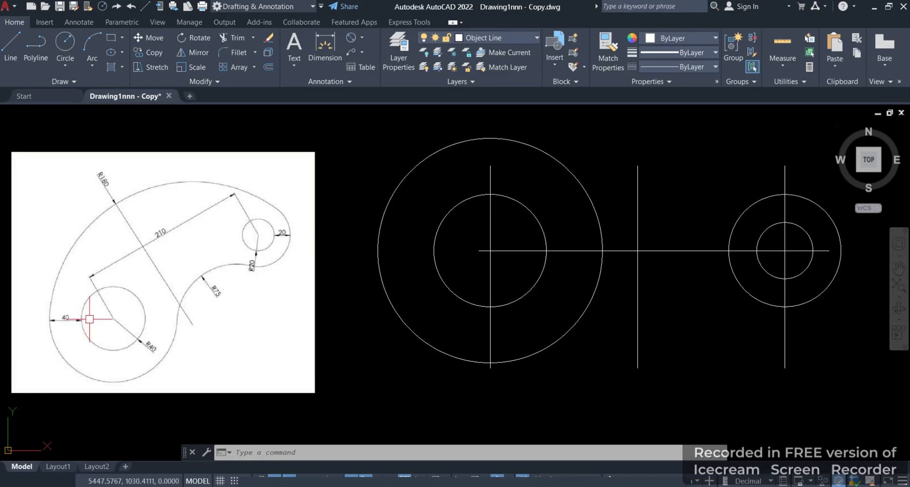
{"action": "scroll", "coordinate": [89, 319], "scroll_direction": "up", "scroll_amount": 3}
{"action": "scroll", "coordinate": [98, 366], "scroll_direction": "down", "scroll_amount": 3}
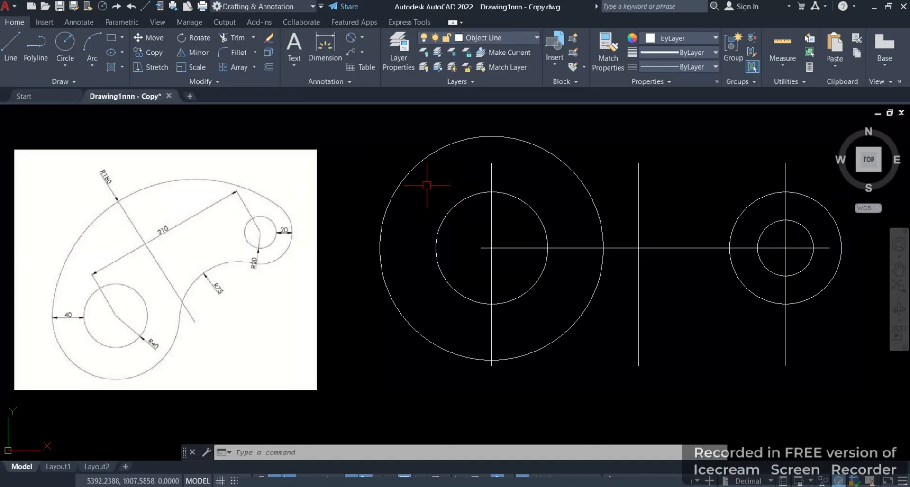
{"action": "scroll", "coordinate": [327, 267], "scroll_direction": "down", "scroll_amount": 2}
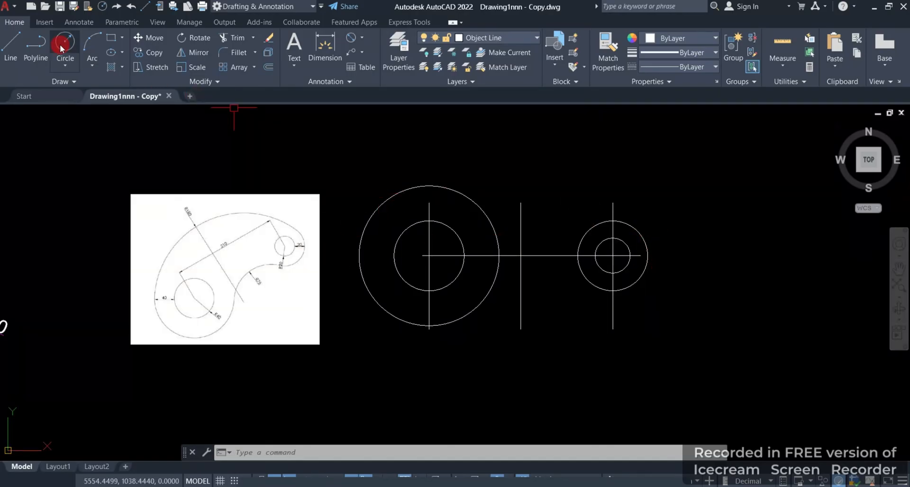
- Draw a Tan, Tan, Radius circle of radius 180 tangent to the upper sides of the R80 circle and the right outer R40 circle
{"action": "left_click", "coordinate": [69, 71]}
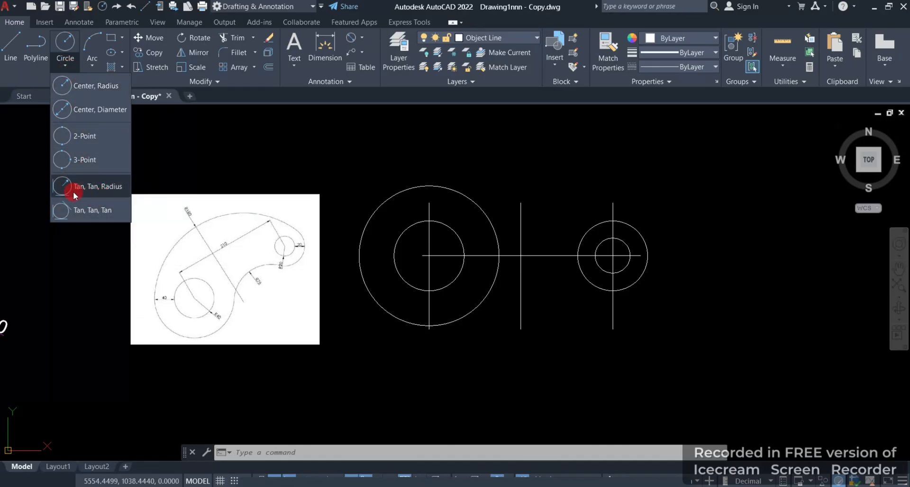
{"action": "left_click", "coordinate": [97, 188]}
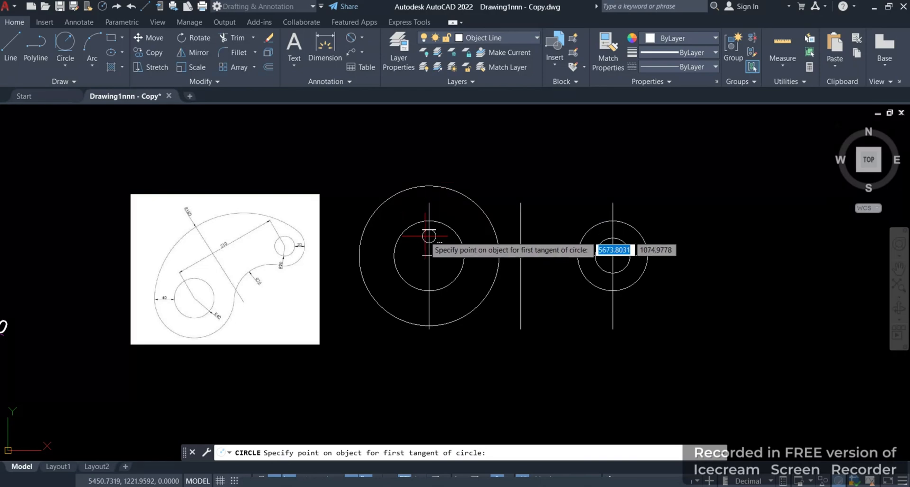
{"action": "scroll", "coordinate": [433, 200], "scroll_direction": "up", "scroll_amount": 2}
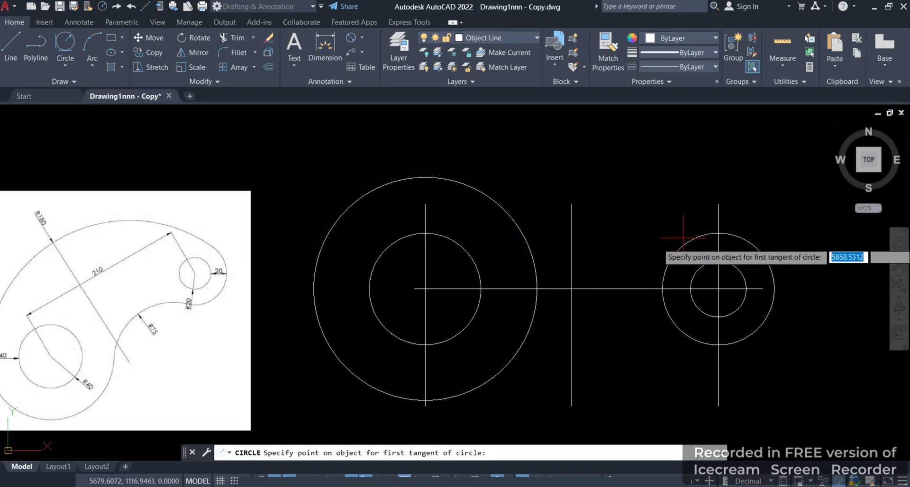
{"action": "left_click", "coordinate": [366, 193]}
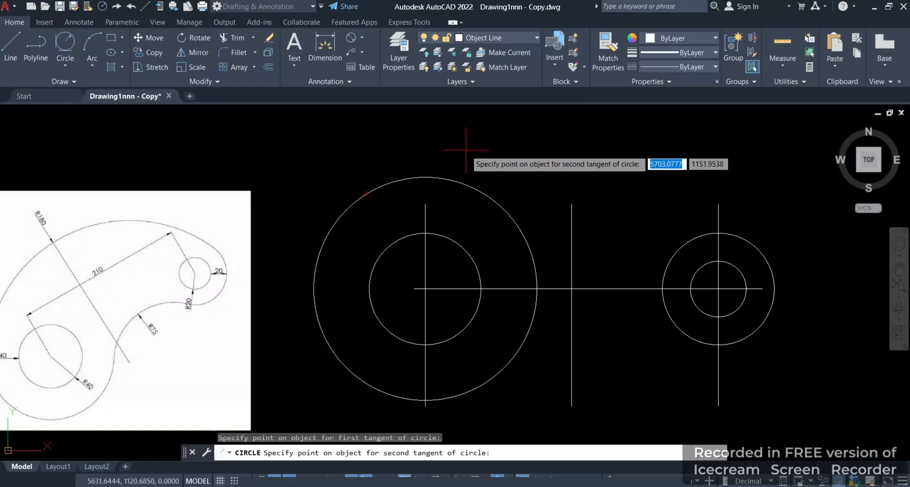
{"action": "left_click", "coordinate": [748, 241]}
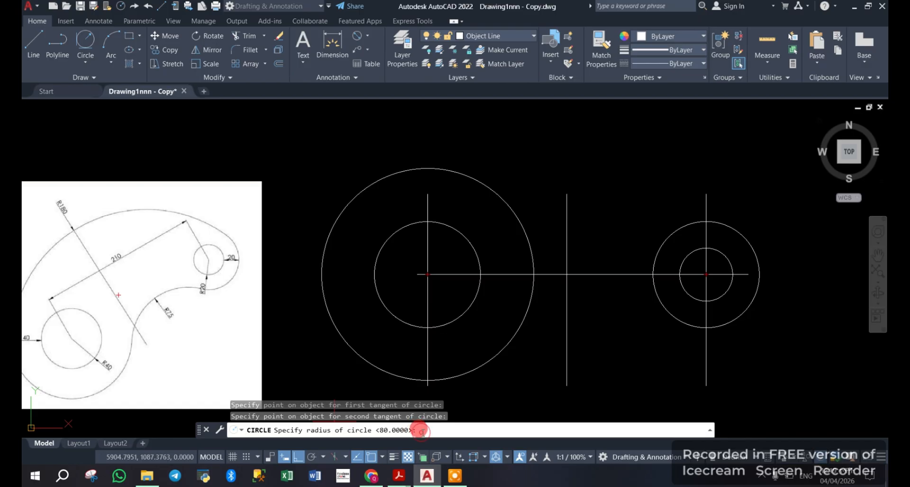
{"action": "scroll", "coordinate": [39, 198], "scroll_direction": "up", "scroll_amount": 4}
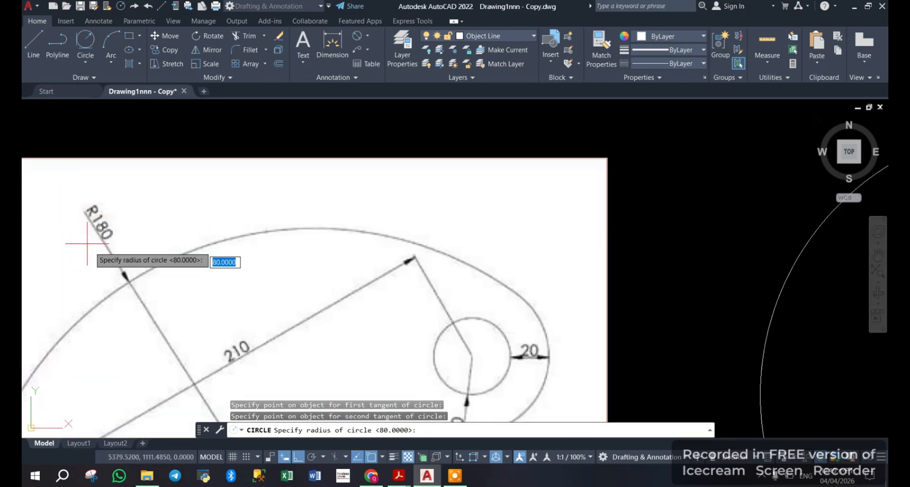
{"action": "scroll", "coordinate": [98, 235], "scroll_direction": "down", "scroll_amount": 3}
{"action": "scroll", "coordinate": [497, 360], "scroll_direction": "down", "scroll_amount": 2}
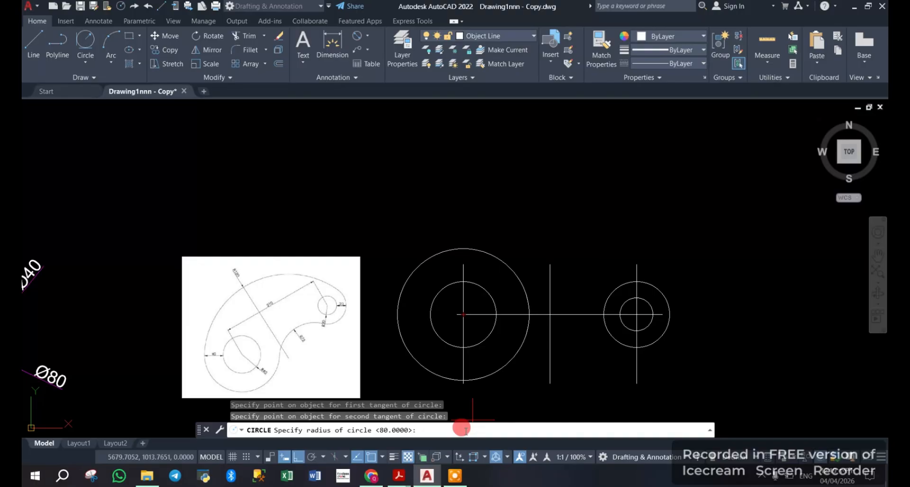
{"action": "key", "text": "Return"}
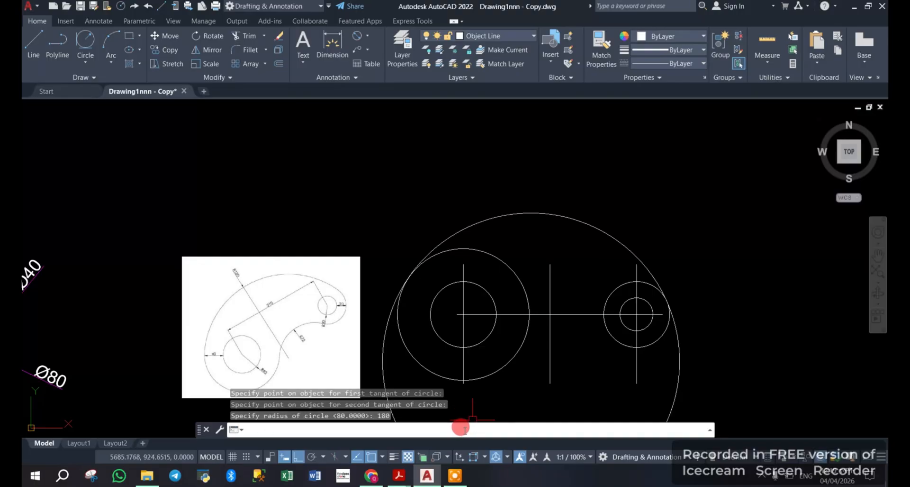
- Trim the lower part of the R180 circle, keeping only the upper arc between its two tangent points
{"action": "scroll", "coordinate": [339, 245], "scroll_direction": "down", "scroll_amount": 2}
{"action": "scroll", "coordinate": [426, 275], "scroll_direction": "up", "scroll_amount": 2}
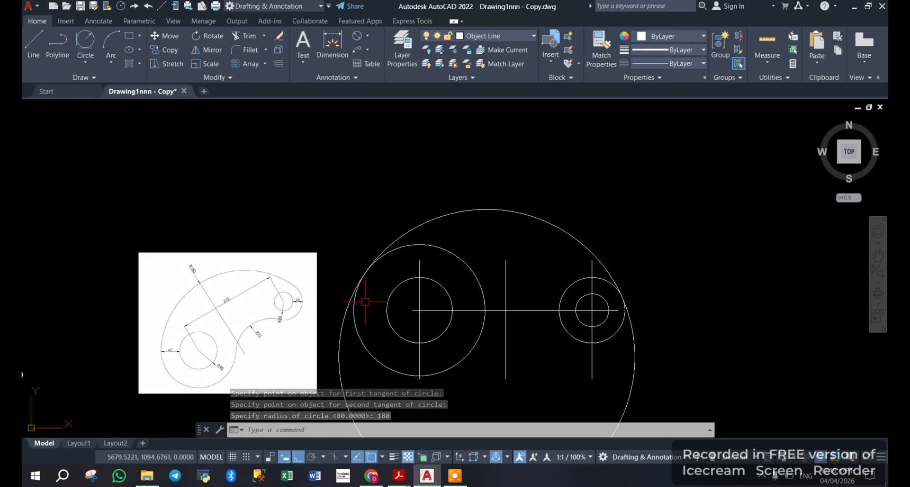
{"action": "scroll", "coordinate": [365, 302], "scroll_direction": "down", "scroll_amount": 2}
{"action": "scroll", "coordinate": [471, 345], "scroll_direction": "up", "scroll_amount": 2}
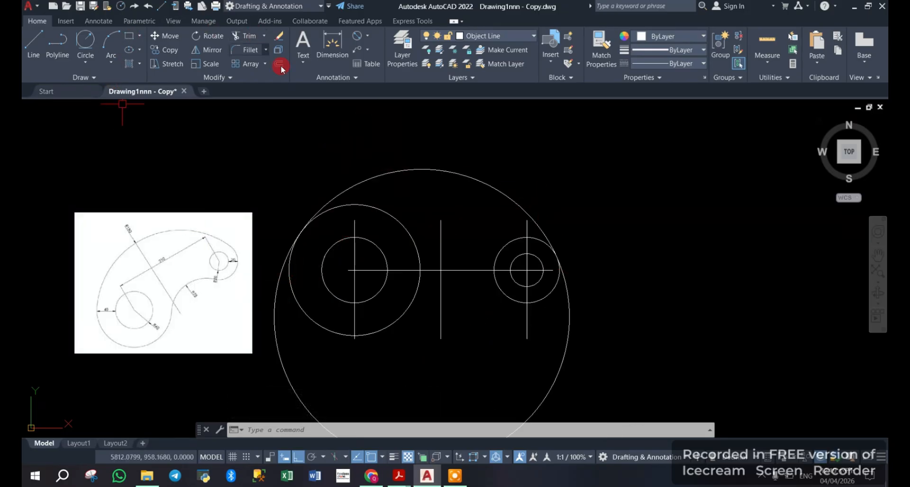
{"action": "left_click", "coordinate": [245, 38]}
{"action": "left_click", "coordinate": [275, 301]}
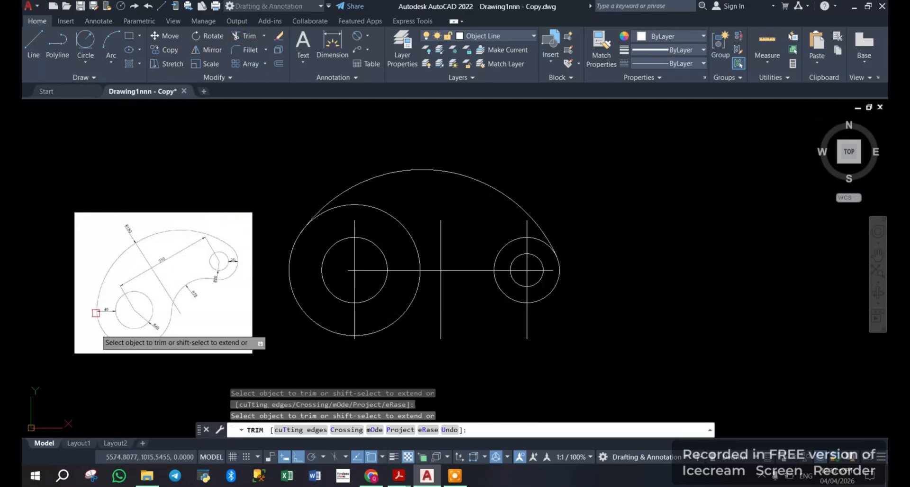
- Draw a Tan, Tan, Radius circle of radius 75 tangent to the lower facing sides of the R80 circle and the right outer R40 circle
{"action": "scroll", "coordinate": [134, 248], "scroll_direction": "up", "scroll_amount": 2}
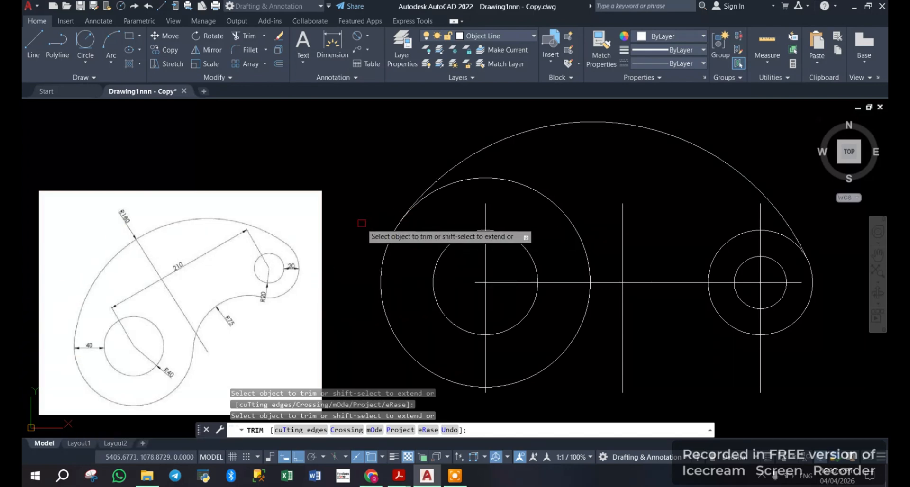
{"action": "scroll", "coordinate": [488, 254], "scroll_direction": "down", "scroll_amount": 2}
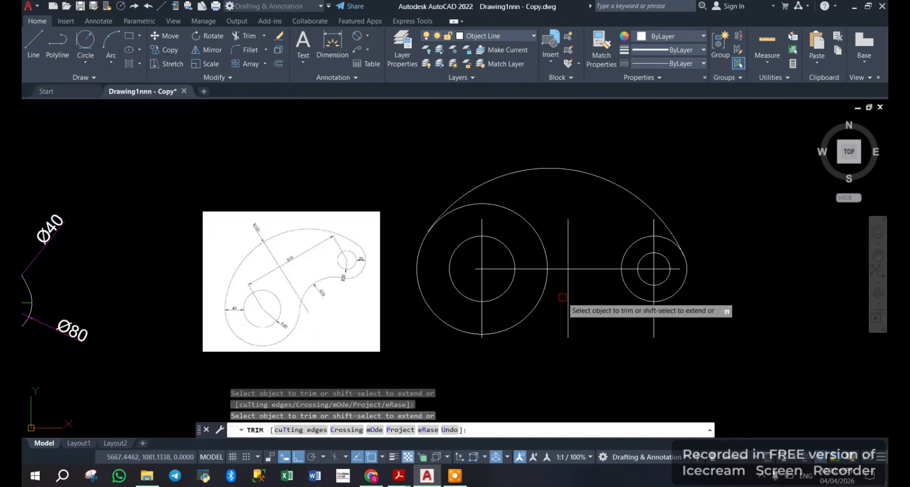
{"action": "scroll", "coordinate": [569, 307], "scroll_direction": "up", "scroll_amount": 2}
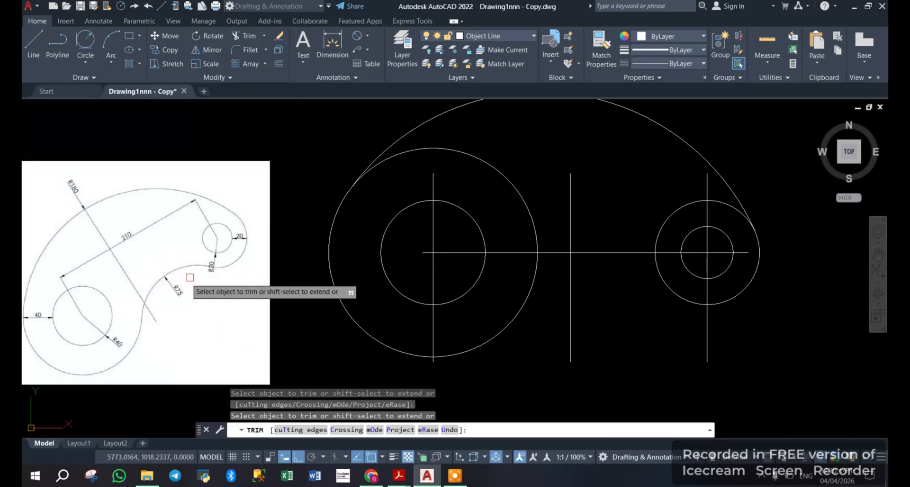
{"action": "scroll", "coordinate": [164, 296], "scroll_direction": "up", "scroll_amount": 4}
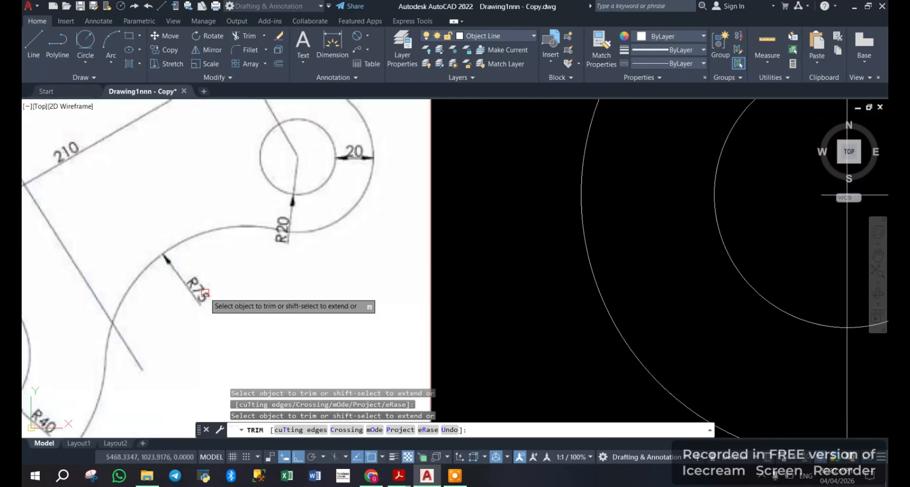
{"action": "scroll", "coordinate": [200, 306], "scroll_direction": "down", "scroll_amount": 4}
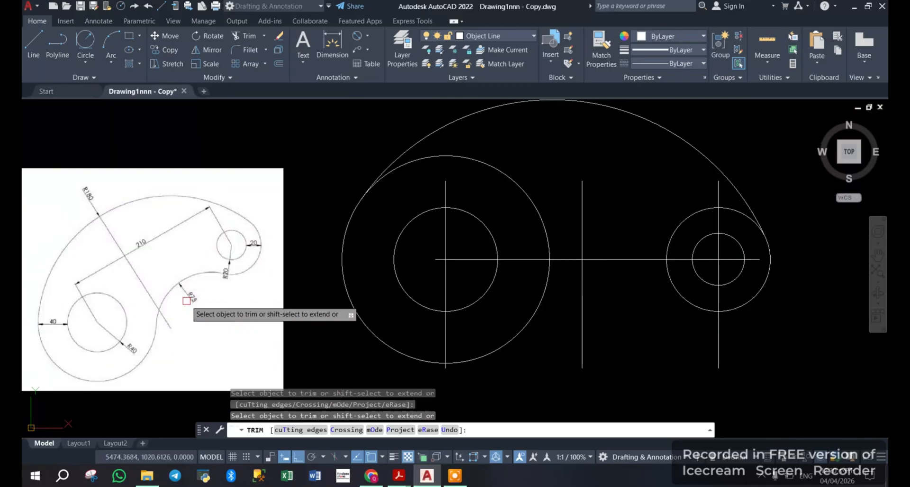
{"action": "left_click", "coordinate": [86, 65]}
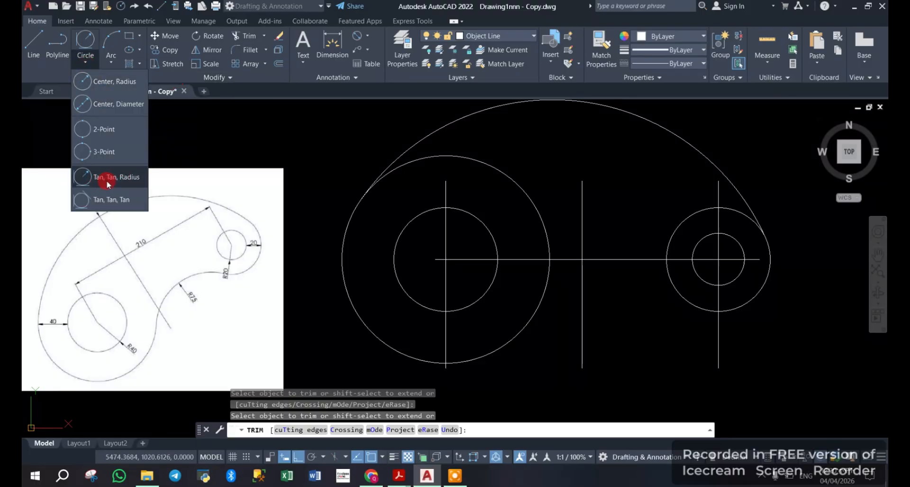
{"action": "left_click", "coordinate": [108, 179]}
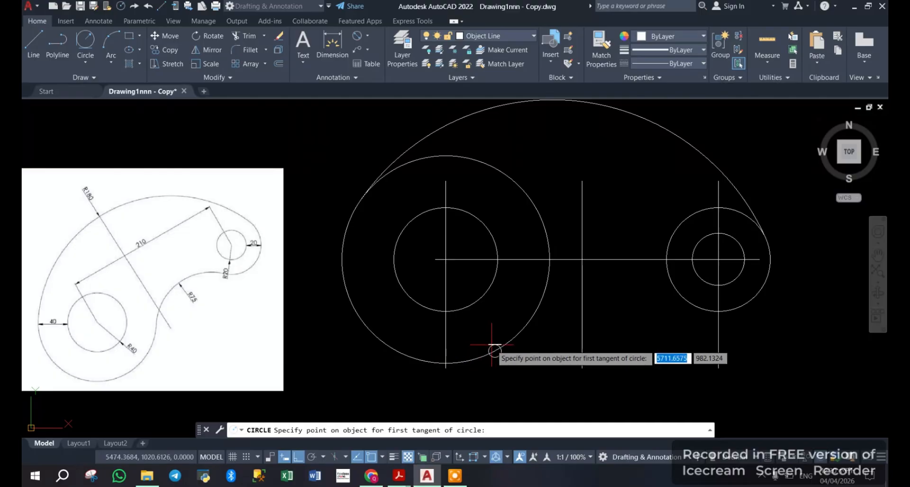
{"action": "left_click", "coordinate": [518, 332]}
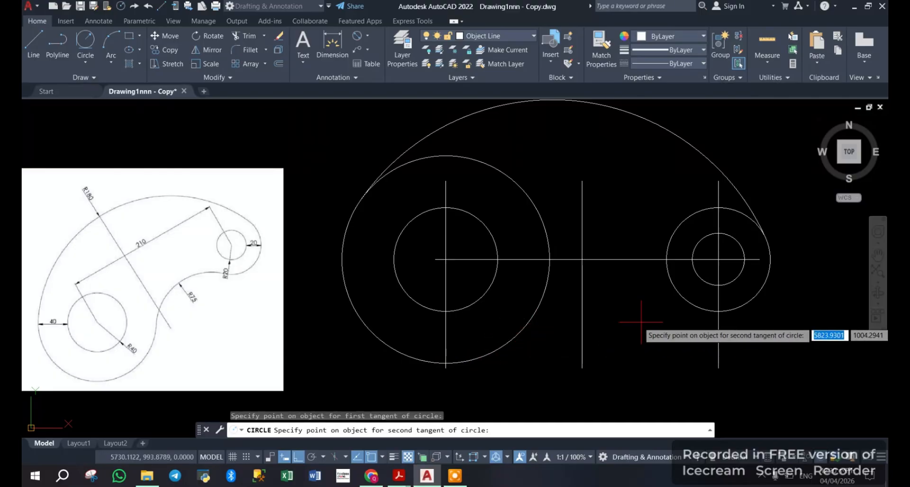
{"action": "left_click", "coordinate": [683, 305]}
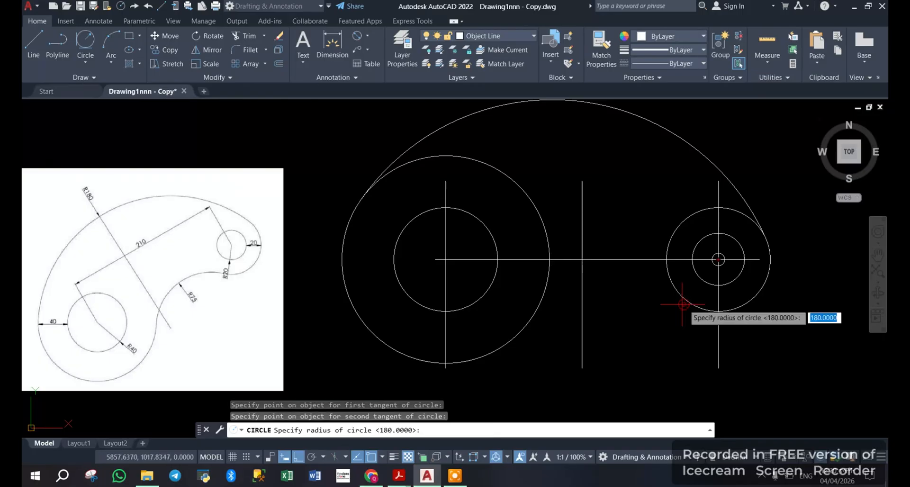
{"action": "left_click", "coordinate": [507, 423]}
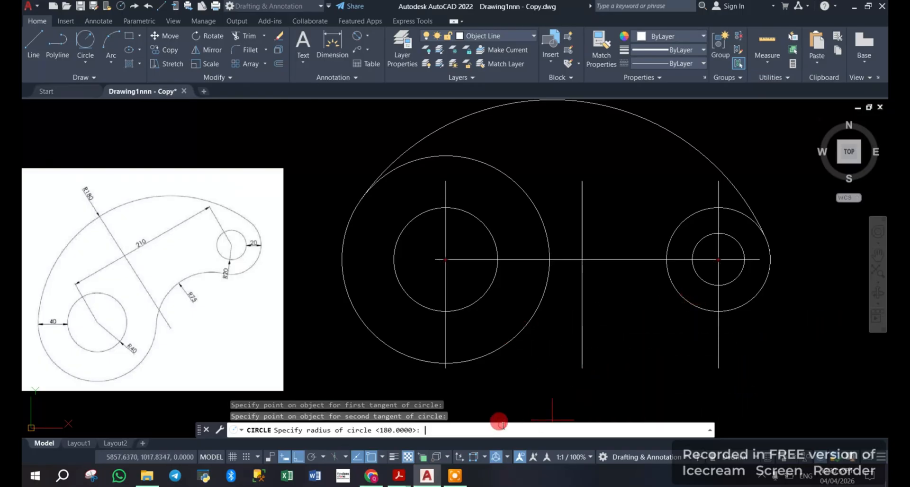
{"action": "key", "text": "Return"}
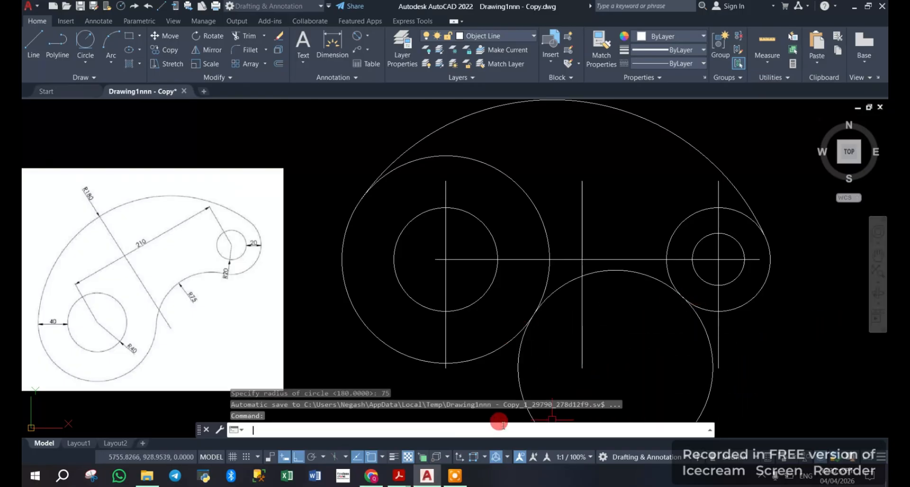
- Trim the lower part of the R75 circle, keeping only the upper arc between its two tangent points
{"action": "scroll", "coordinate": [471, 319], "scroll_direction": "down", "scroll_amount": 3}
{"action": "scroll", "coordinate": [565, 327], "scroll_direction": "up", "scroll_amount": 3}
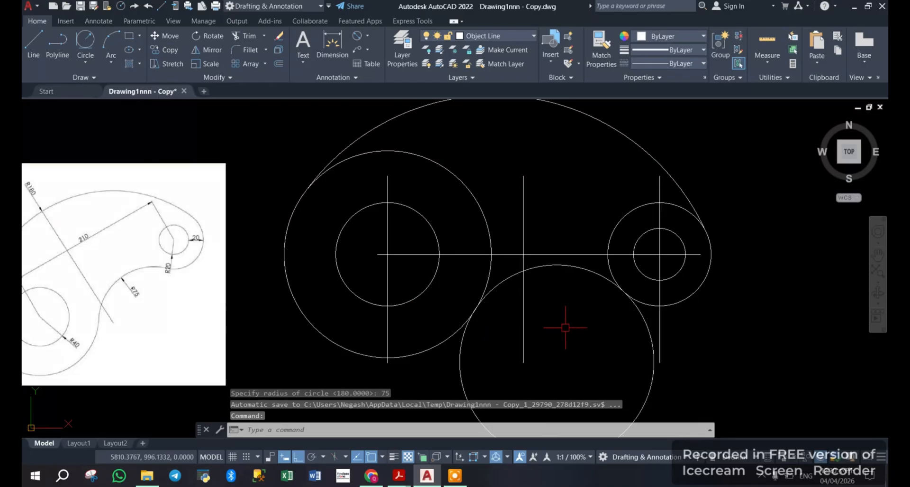
{"action": "scroll", "coordinate": [579, 345], "scroll_direction": "down", "scroll_amount": 3}
{"action": "scroll", "coordinate": [581, 353], "scroll_direction": "up", "scroll_amount": 3}
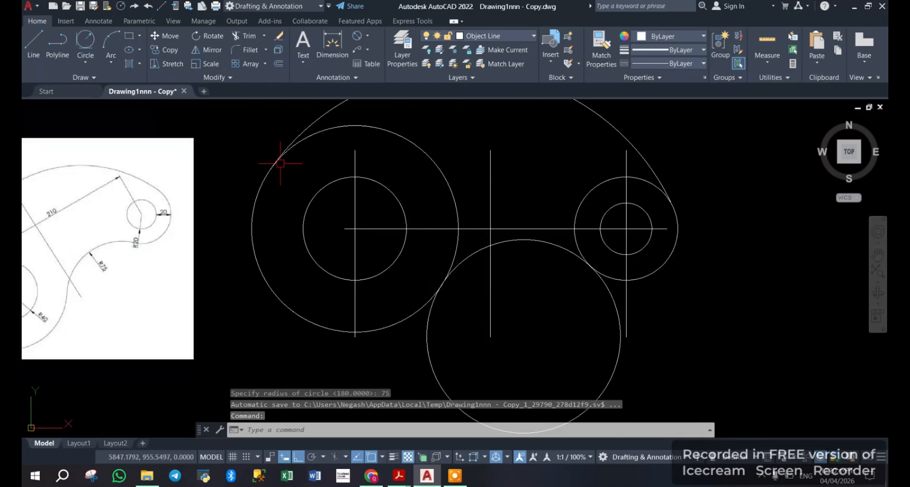
{"action": "left_click", "coordinate": [250, 38]}
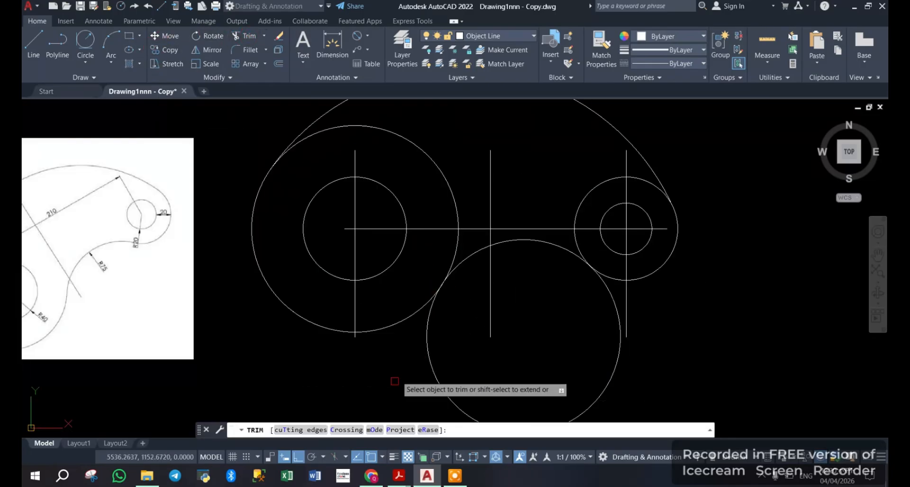
{"action": "left_click", "coordinate": [430, 368]}
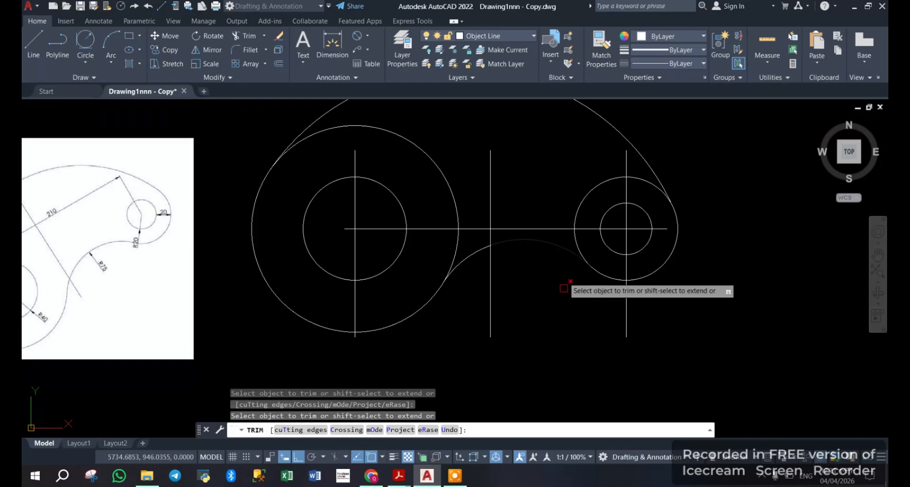
- Trim the middle vertical line above the R75 arc and the horizontal centre line between the two outer circles
{"action": "scroll", "coordinate": [554, 280], "scroll_direction": "down", "scroll_amount": 2}
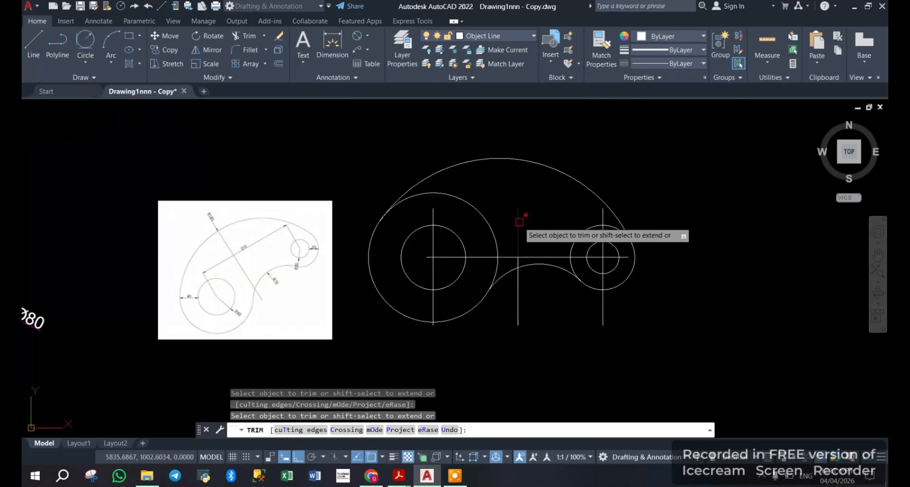
{"action": "scroll", "coordinate": [524, 227], "scroll_direction": "up", "scroll_amount": 4}
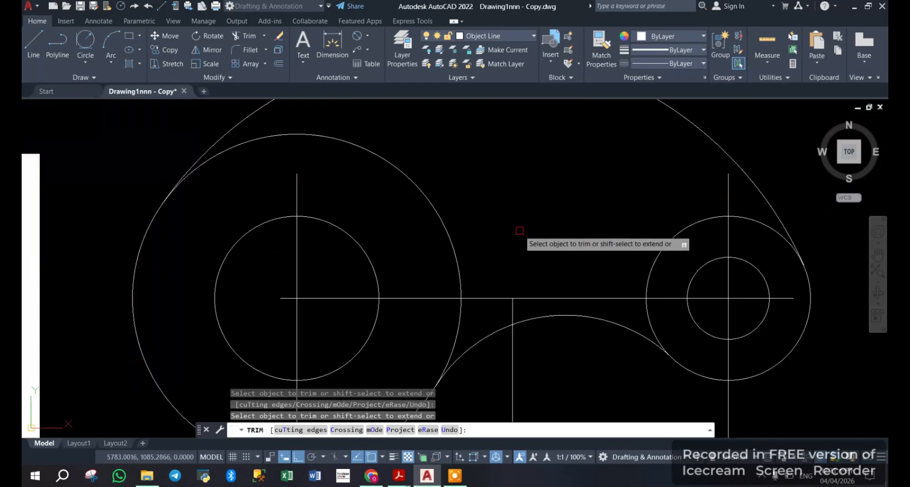
{"action": "left_click", "coordinate": [512, 309]}
{"action": "left_click", "coordinate": [514, 299]}
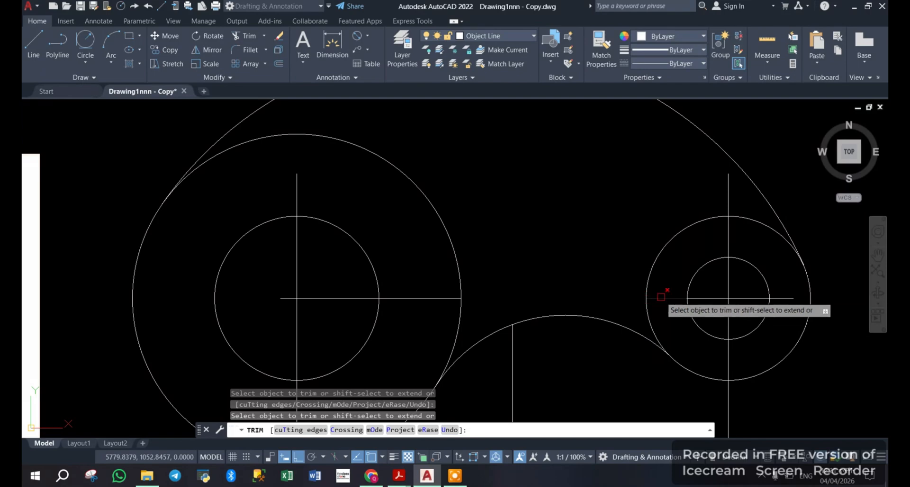
- Trim the inner arc of the right outer R40 circle and the centre-line parts extending outside the R20 hole
{"action": "left_click", "coordinate": [671, 240]}
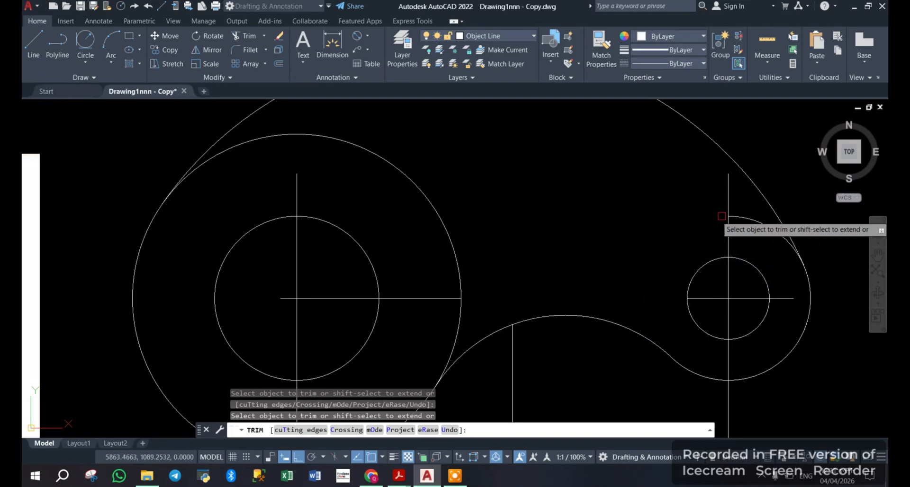
{"action": "left_click", "coordinate": [743, 216]}
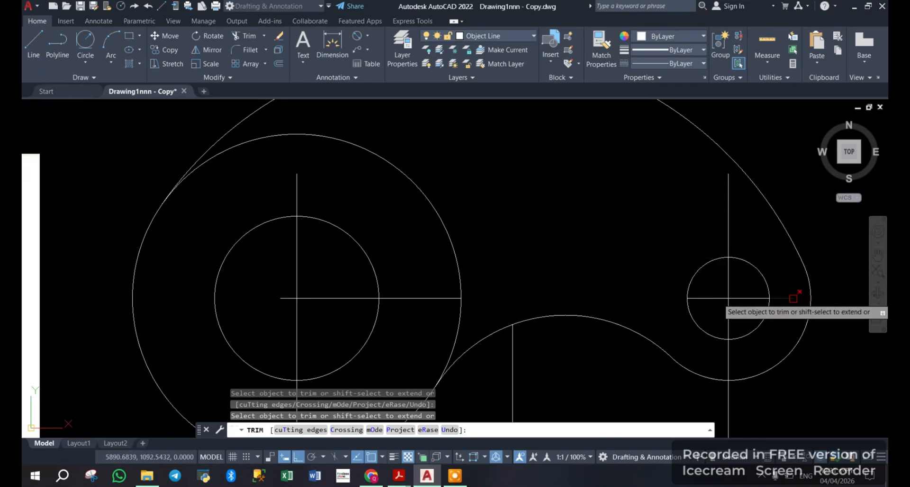
{"action": "left_click", "coordinate": [726, 216]}
{"action": "scroll", "coordinate": [717, 368], "scroll_direction": "down", "scroll_amount": 4}
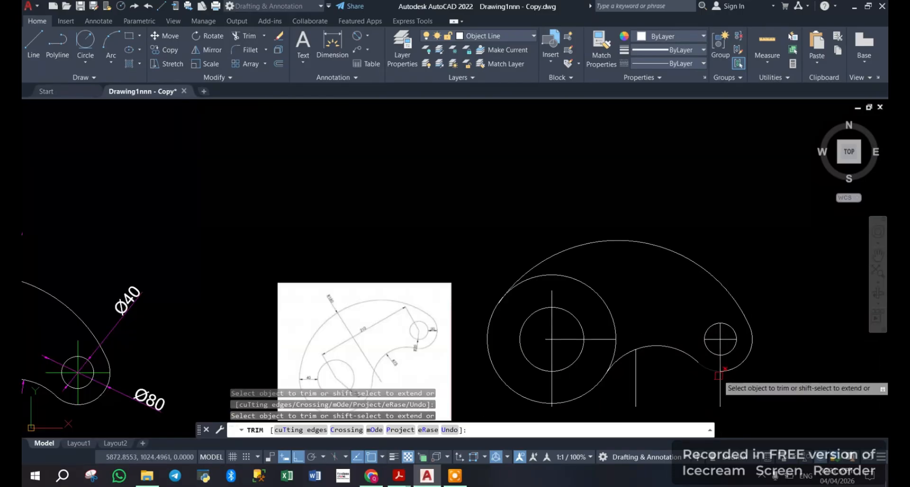
{"action": "scroll", "coordinate": [723, 378], "scroll_direction": "up", "scroll_amount": 6}
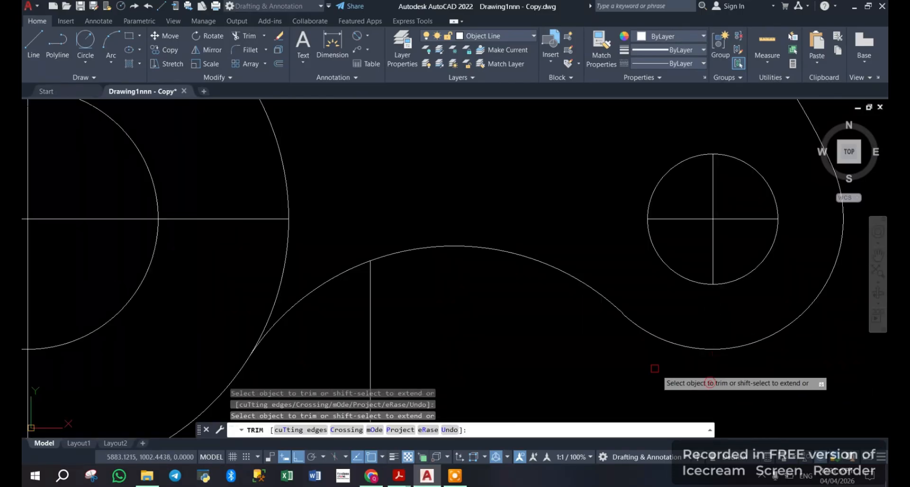
{"action": "scroll", "coordinate": [655, 354], "scroll_direction": "down", "scroll_amount": 4}
- Remove the rest of the middle vertical line and trim the R80 circle's inner arc between the R180 and R75 arcs
{"action": "left_click", "coordinate": [544, 364]}
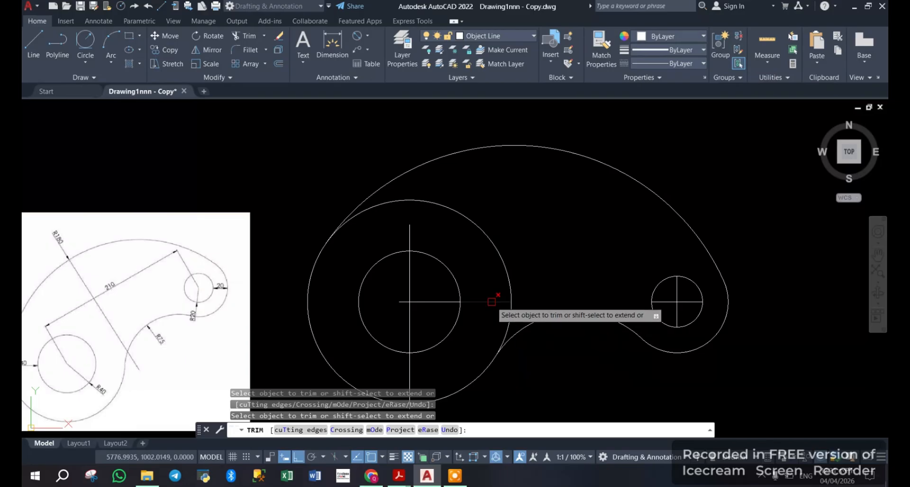
{"action": "left_click", "coordinate": [504, 265]}
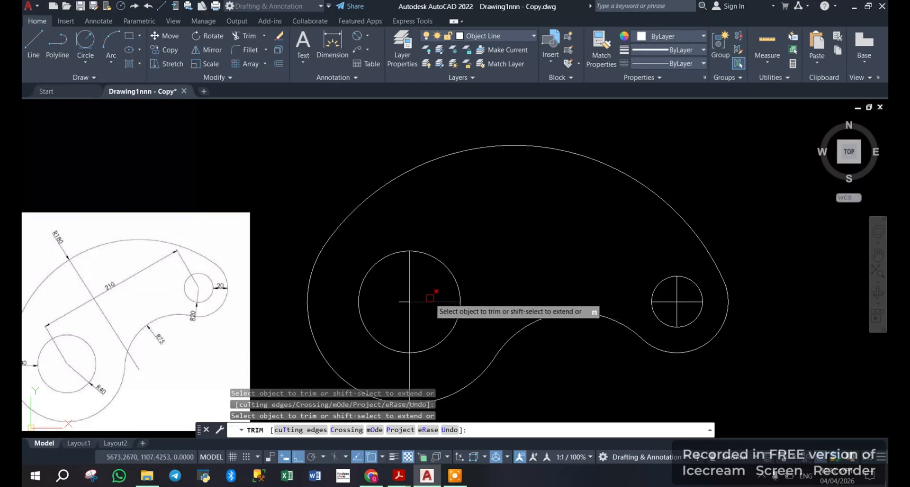
{"action": "scroll", "coordinate": [410, 309], "scroll_direction": "down", "scroll_amount": 4}
{"action": "scroll", "coordinate": [413, 308], "scroll_direction": "up", "scroll_amount": 4}
{"action": "scroll", "coordinate": [428, 292], "scroll_direction": "down", "scroll_amount": 2}
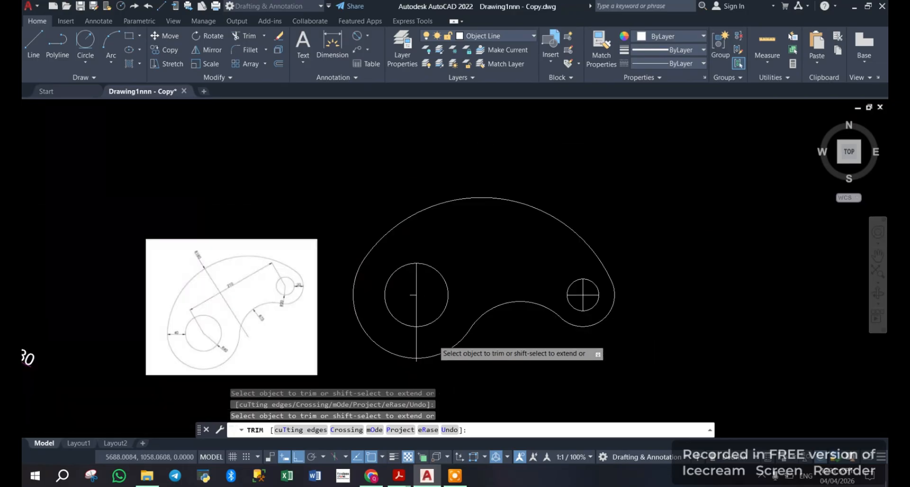
- Trim the vertical centre line of the left R40 hole below the hole, including the stub outside the outer profile
{"action": "scroll", "coordinate": [435, 341], "scroll_direction": "up", "scroll_amount": 4}
{"action": "left_click", "coordinate": [389, 324]}
{"action": "scroll", "coordinate": [412, 287], "scroll_direction": "down", "scroll_amount": 2}
{"action": "scroll", "coordinate": [389, 373], "scroll_direction": "up", "scroll_amount": 4}
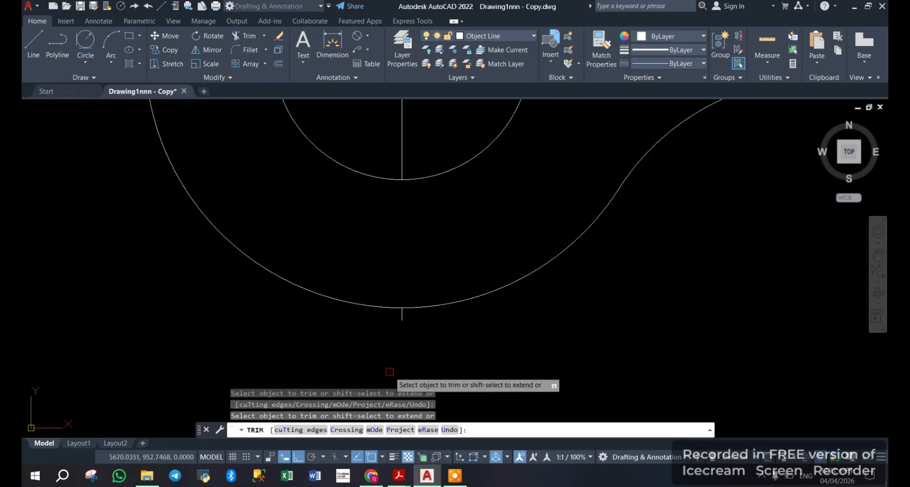
{"action": "scroll", "coordinate": [396, 329], "scroll_direction": "up", "scroll_amount": 2}
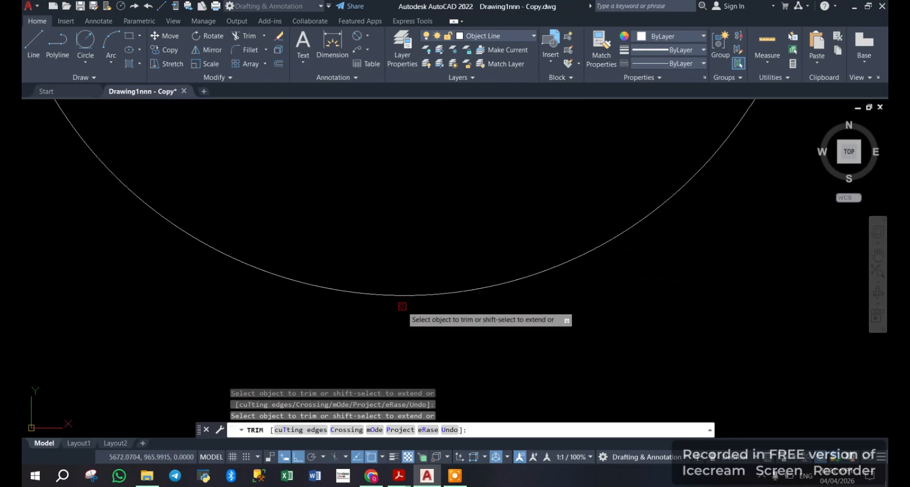
{"action": "scroll", "coordinate": [403, 306], "scroll_direction": "down", "scroll_amount": 5}
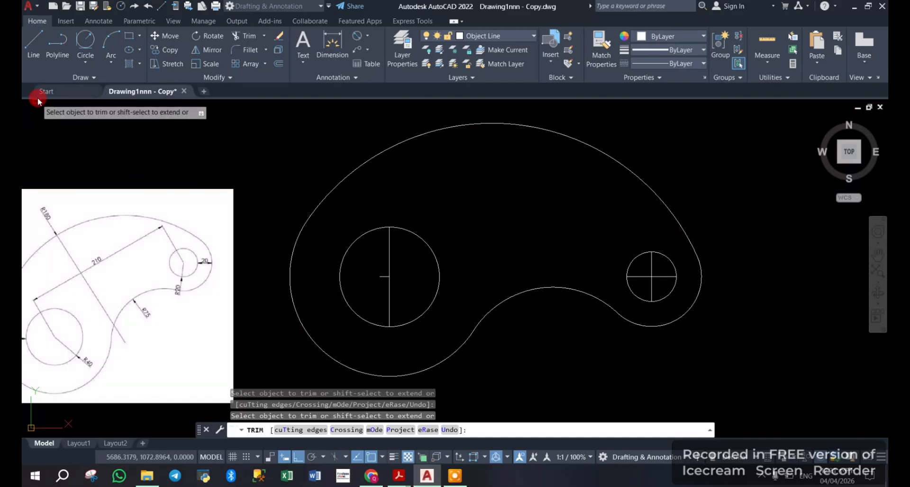
- Draw a horizontal centre line about 111 long through the left R40 hole's centre, extending past both sides of the hole
{"action": "left_click", "coordinate": [35, 48]}
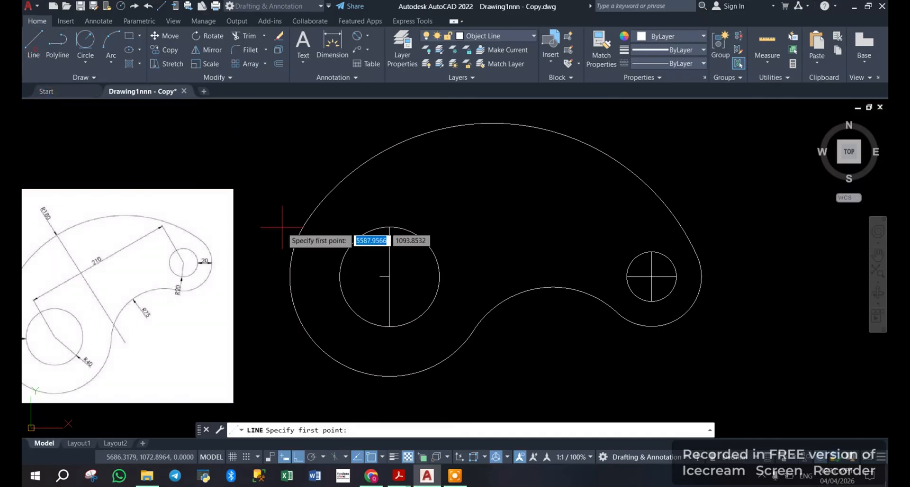
{"action": "left_click", "coordinate": [389, 276]}
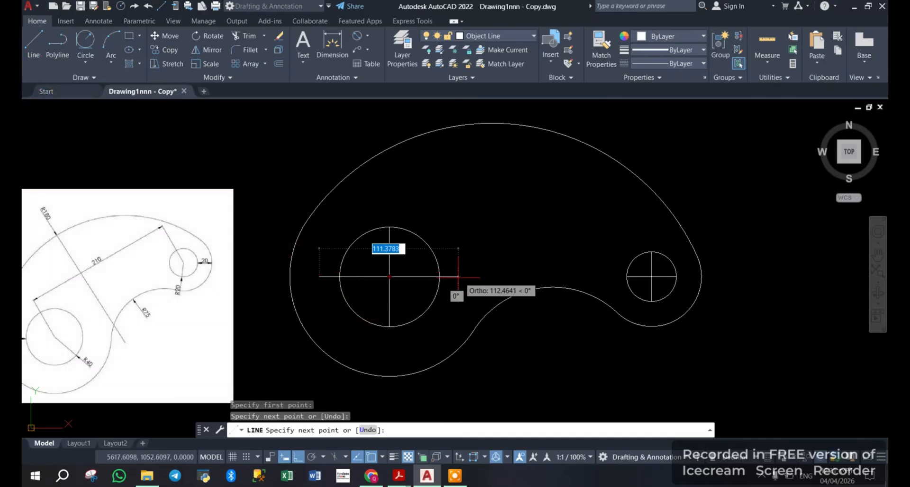
{"action": "double_click", "coordinate": [458, 276]}
{"action": "right_click", "coordinate": [469, 236]}
{"action": "left_click", "coordinate": [476, 248]}
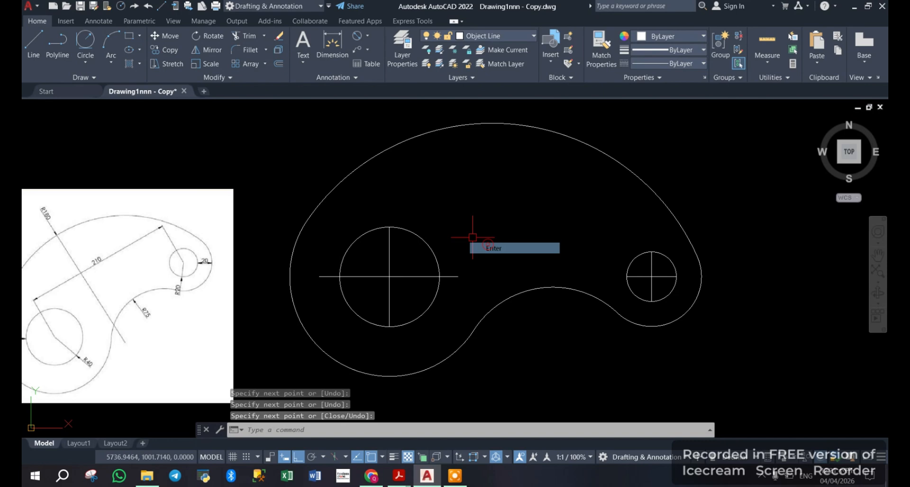
{"action": "left_click", "coordinate": [35, 46]}
{"action": "left_click", "coordinate": [627, 277]}
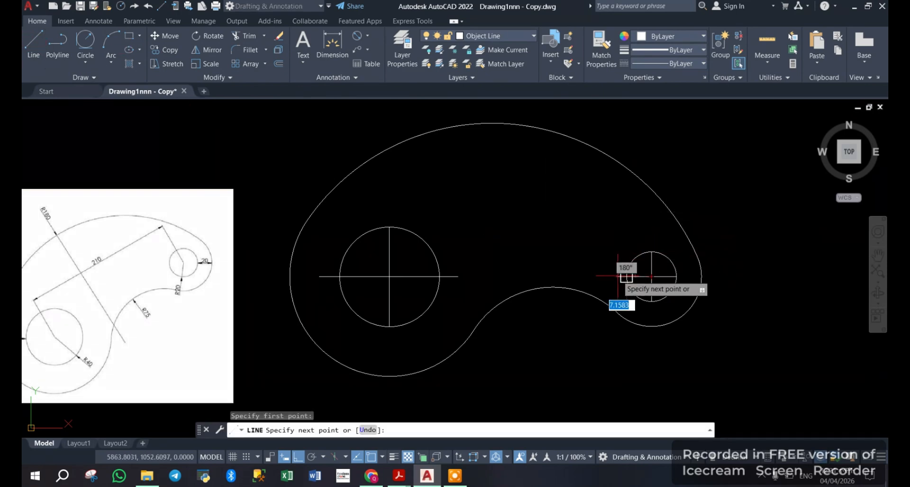
{"action": "right_click", "coordinate": [609, 244]}
{"action": "left_click", "coordinate": [625, 252]}
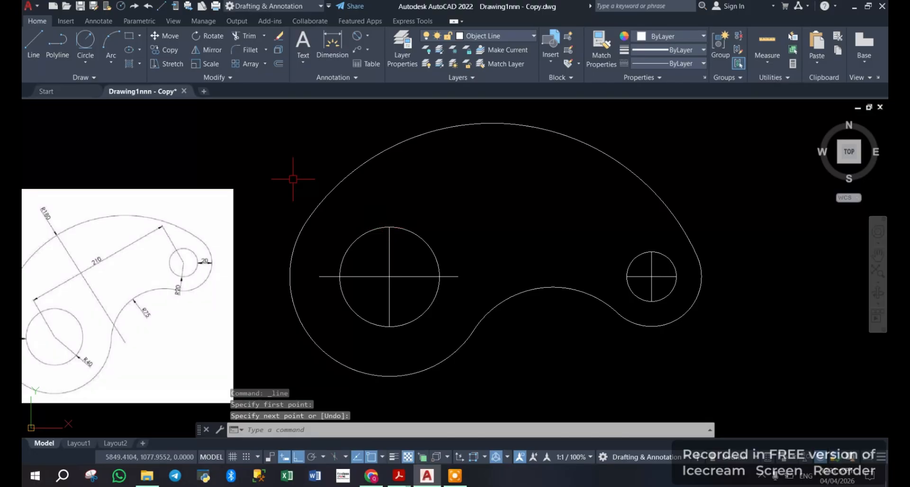
- Move the horizontal and vertical centre lines of both holes to the Center Line layer
{"action": "left_click", "coordinate": [389, 259]}
{"action": "left_click", "coordinate": [406, 265]}
{"action": "left_click", "coordinate": [411, 278]}
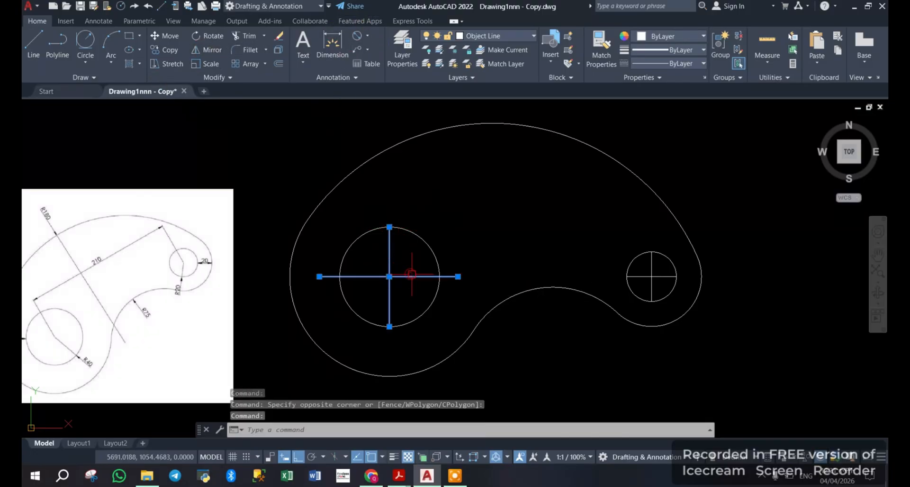
{"action": "left_click", "coordinate": [652, 274]}
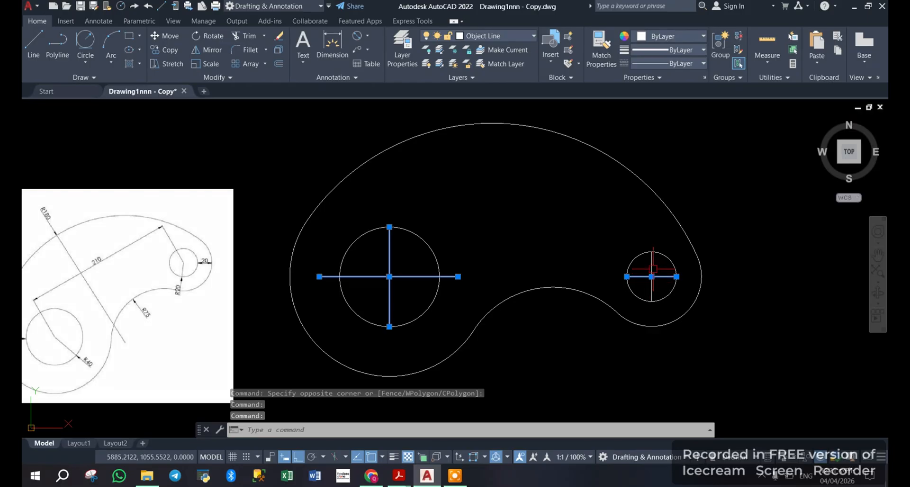
{"action": "left_click", "coordinate": [654, 265]}
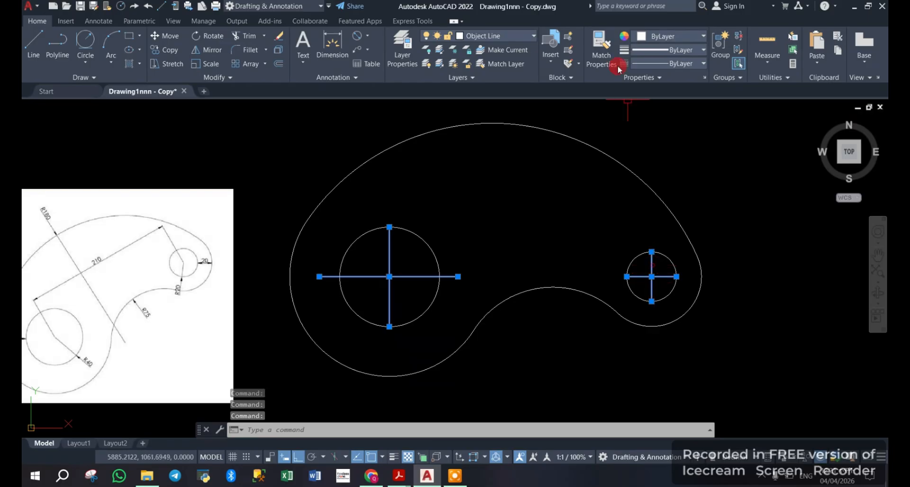
{"action": "left_click", "coordinate": [533, 36]}
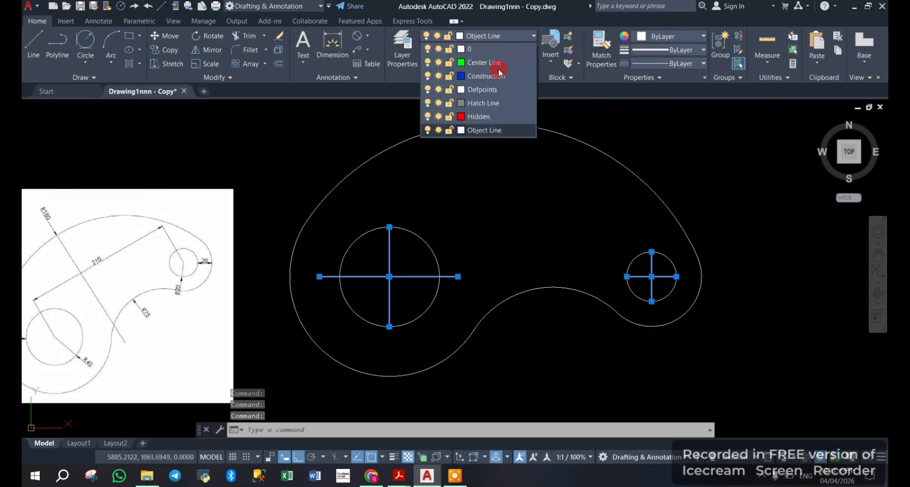
{"action": "left_click", "coordinate": [490, 63]}
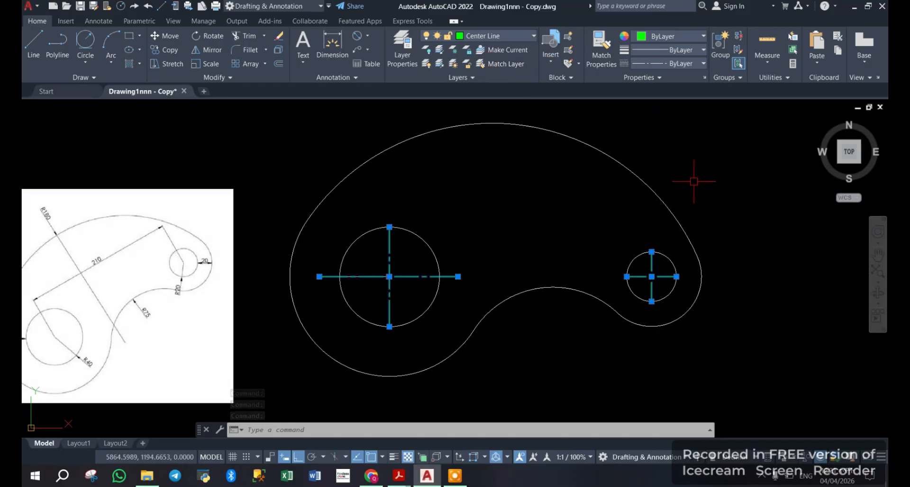
{"action": "key", "text": "Escape"}
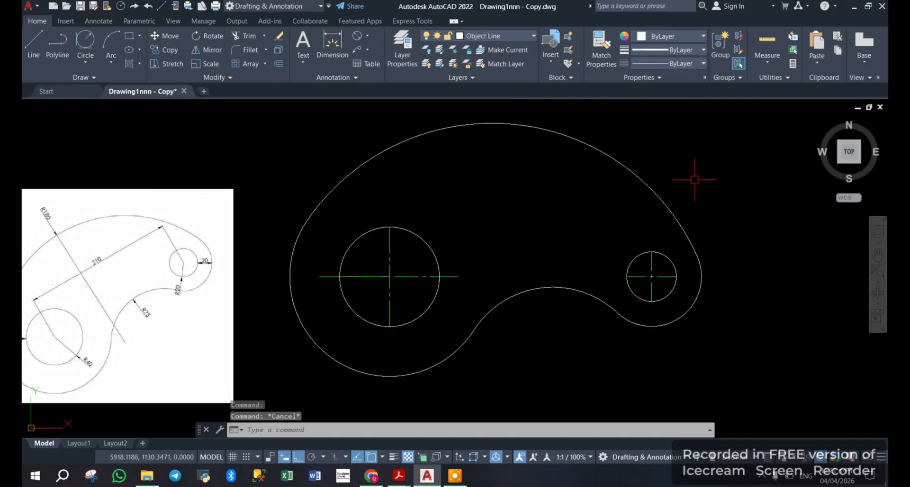
- Add radius dimensions to the plate's concave lower arc, with text below it, and to the large upper arc, with text inside the plate
{"action": "scroll", "coordinate": [481, 286], "scroll_direction": "down", "scroll_amount": 2}
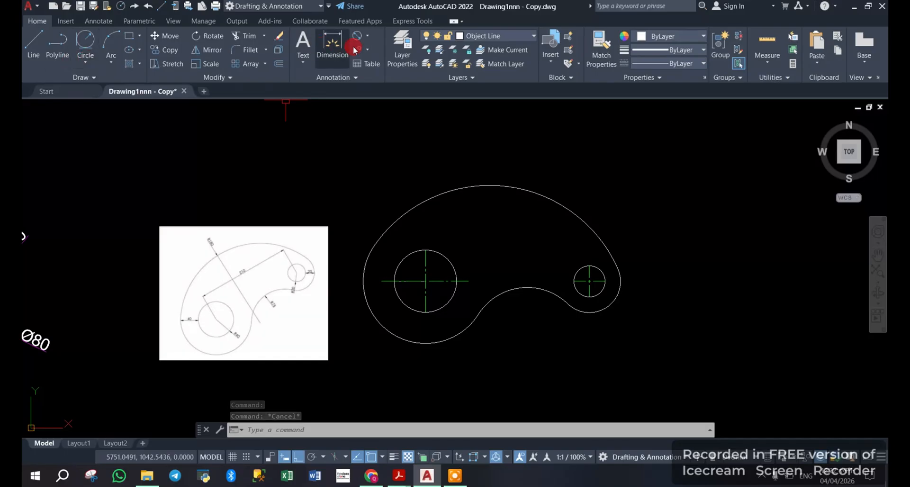
{"action": "left_click", "coordinate": [368, 38]}
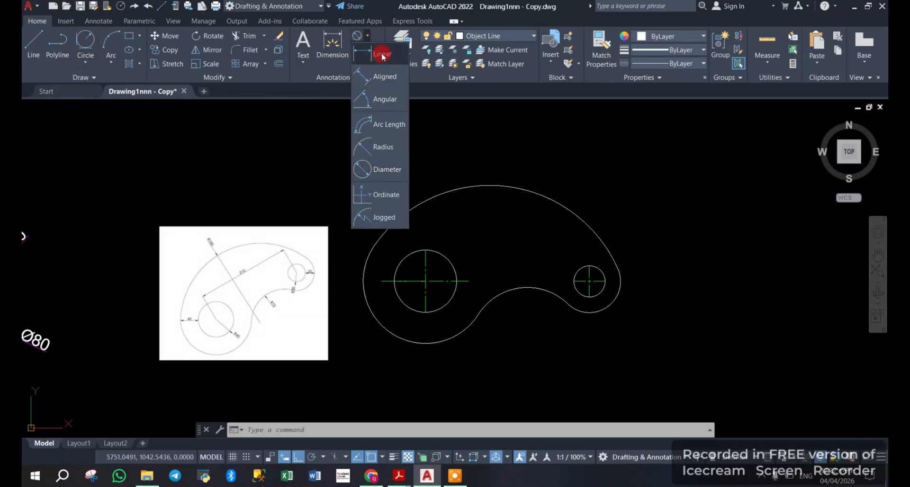
{"action": "left_click", "coordinate": [385, 150]}
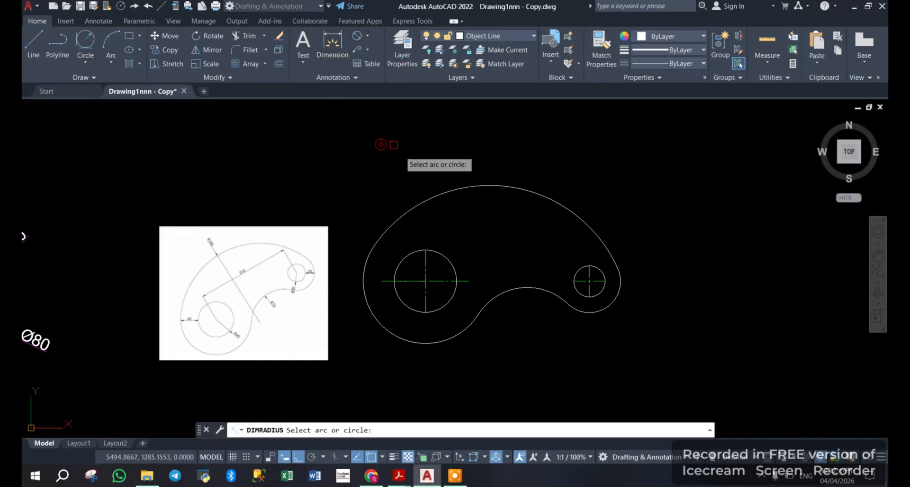
{"action": "left_click", "coordinate": [516, 292]}
{"action": "left_click", "coordinate": [525, 315]}
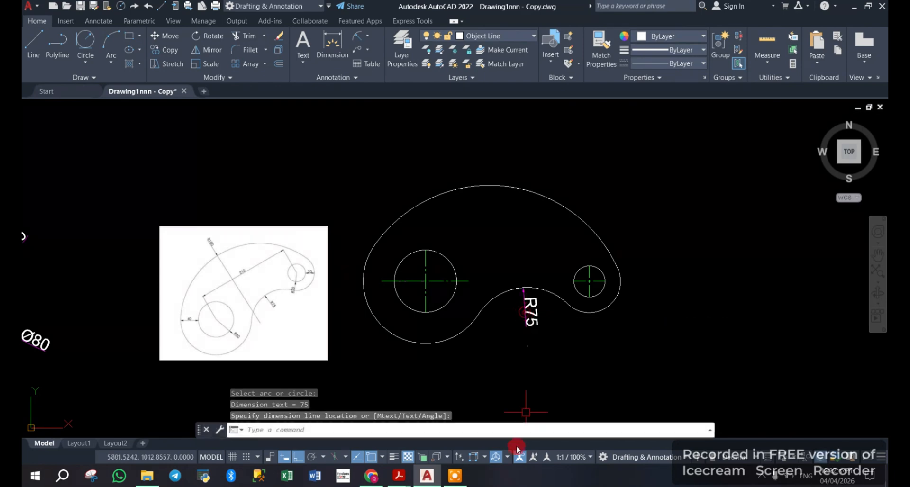
{"action": "left_click", "coordinate": [358, 39]}
{"action": "left_click", "coordinate": [481, 188]}
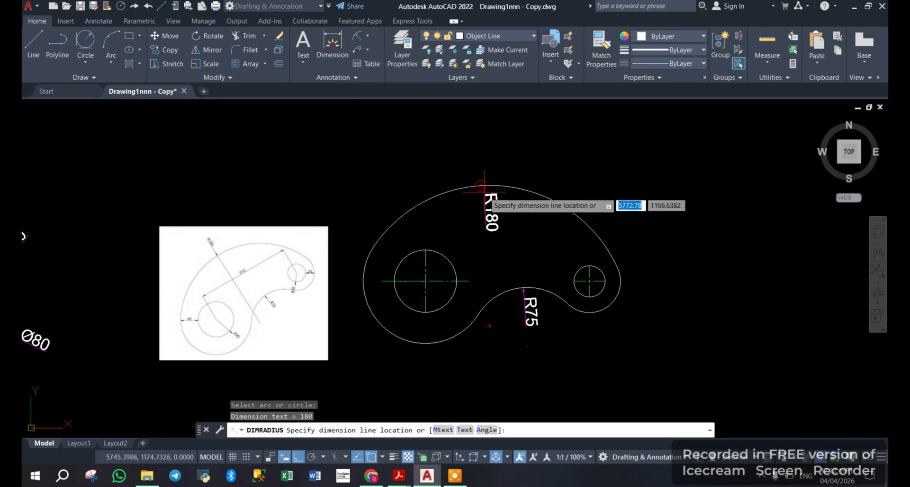
{"action": "left_click", "coordinate": [503, 196]}
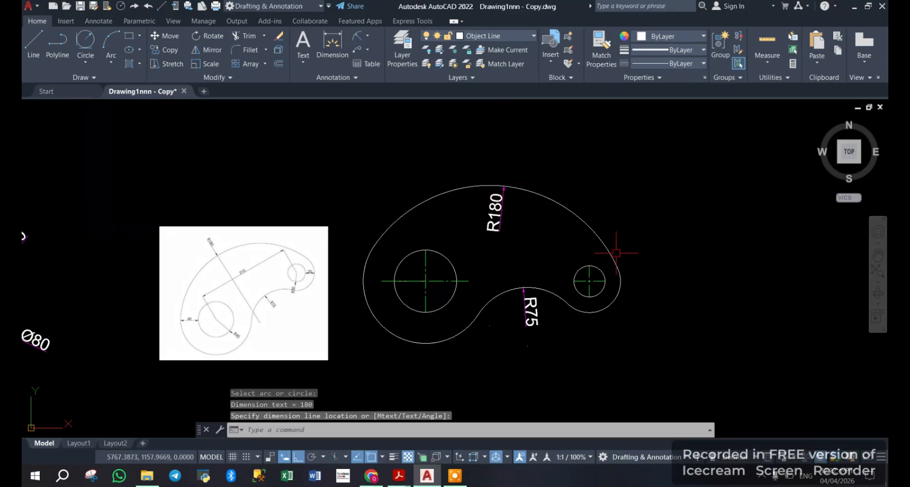
- Add radius dimensions to the small right hole and the outer arc around it, placing both texts outside the plate
{"action": "left_click", "coordinate": [369, 37]}
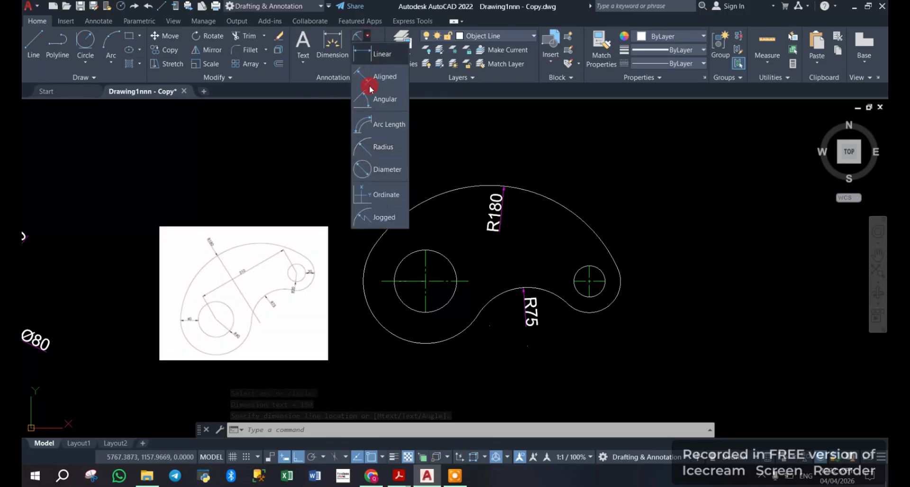
{"action": "left_click", "coordinate": [384, 148]}
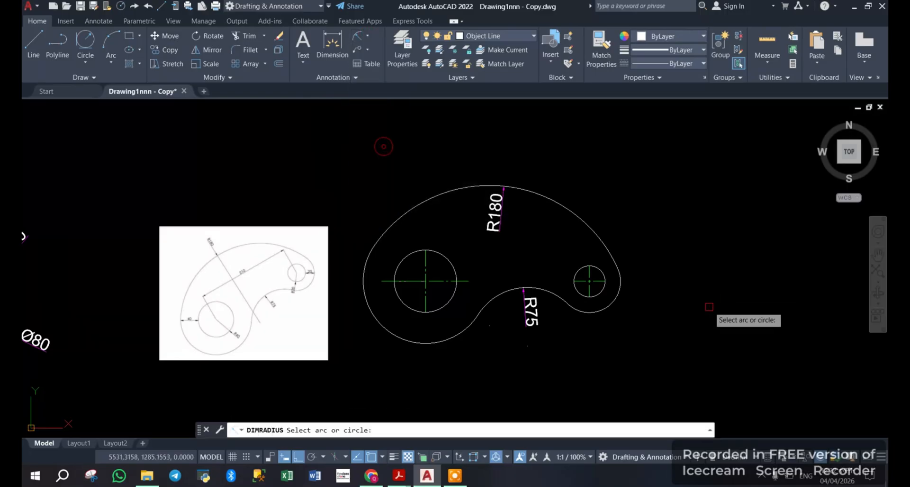
{"action": "left_click", "coordinate": [601, 288]}
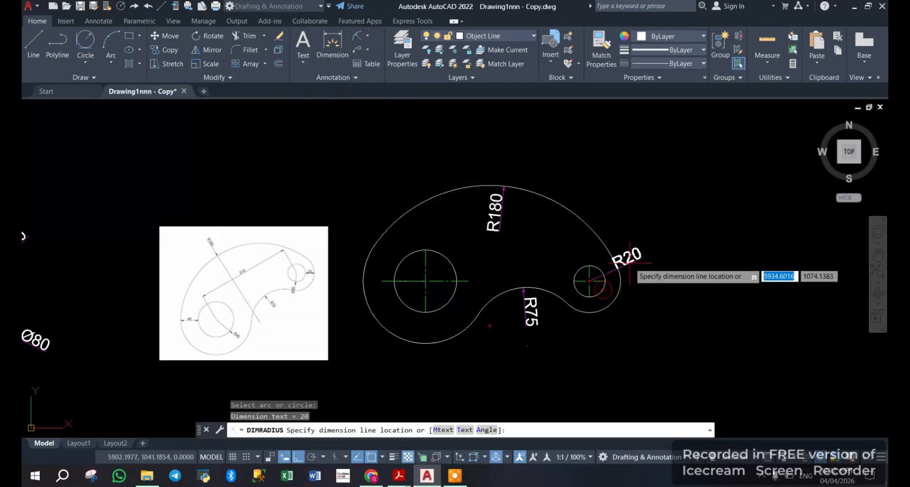
{"action": "left_click", "coordinate": [636, 231]}
{"action": "key", "text": "Return"}
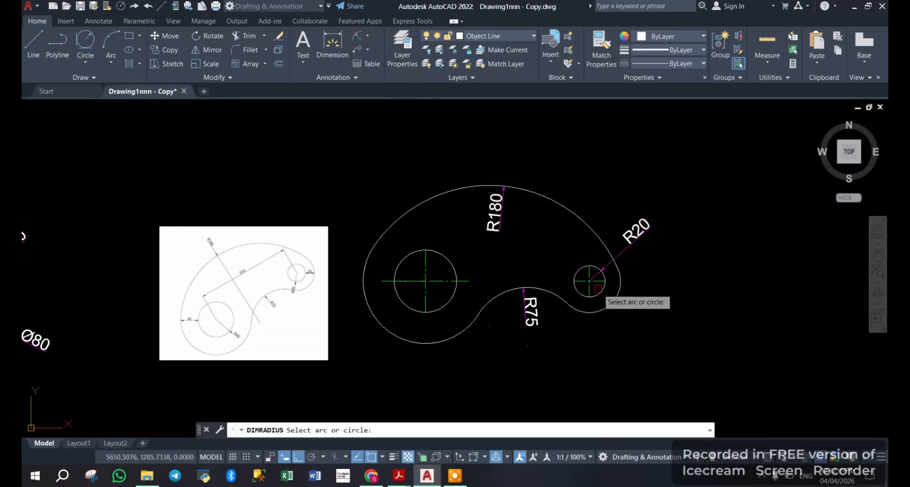
{"action": "left_click", "coordinate": [614, 299]}
{"action": "left_click", "coordinate": [674, 320]}
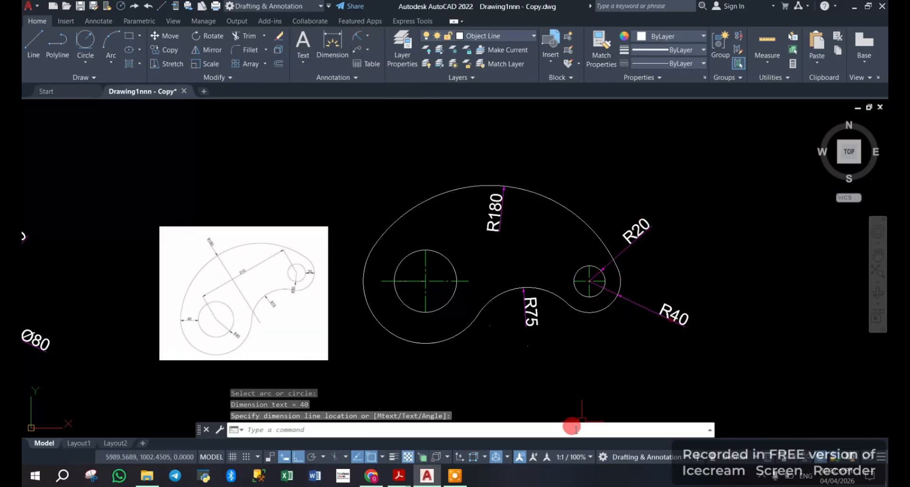
- Add radius dimensions to the large left hole and the outer arc around it, placing both texts below the plate
{"action": "key", "text": "Return"}
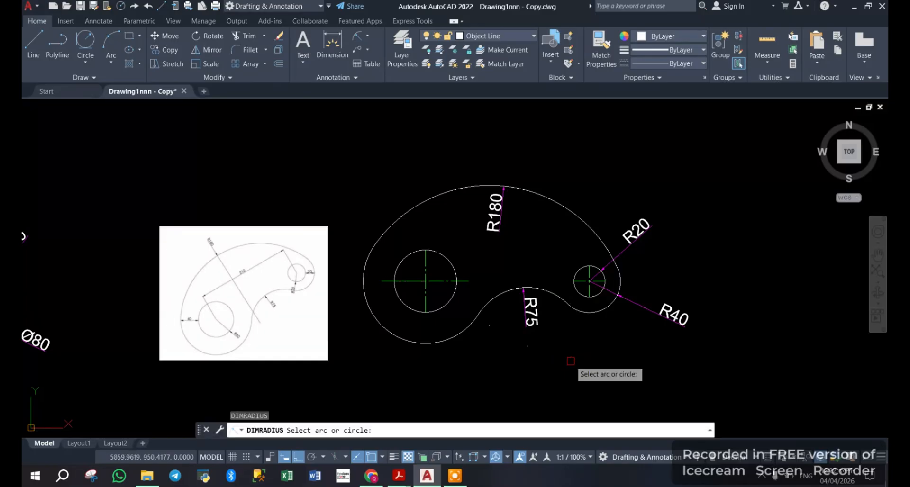
{"action": "left_click", "coordinate": [413, 312]}
{"action": "left_click", "coordinate": [381, 360]}
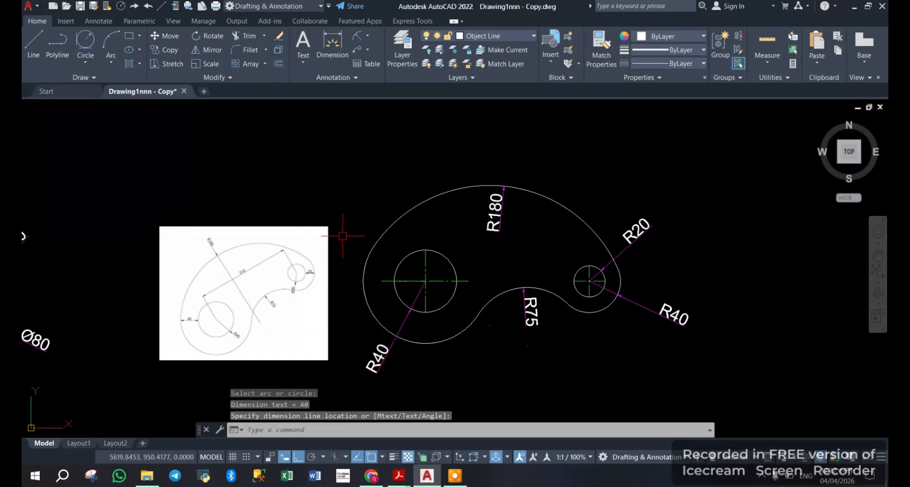
{"action": "key", "text": "Return"}
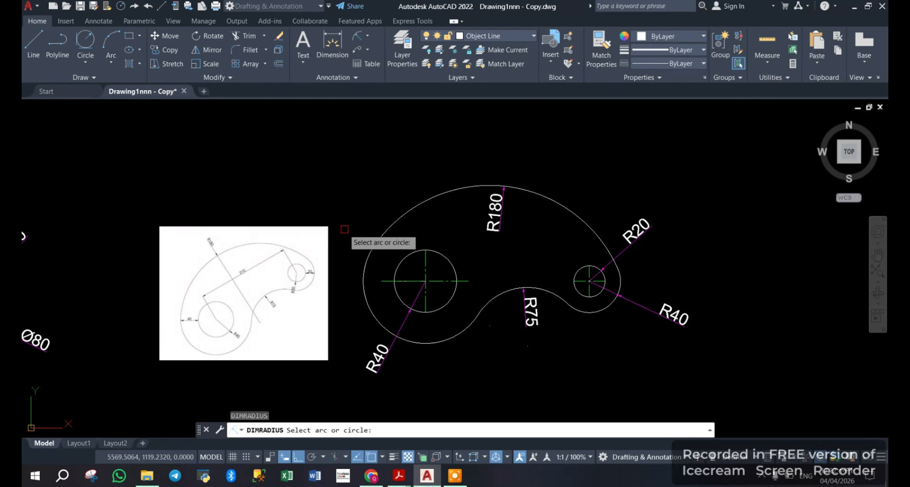
{"action": "left_click", "coordinate": [368, 261]}
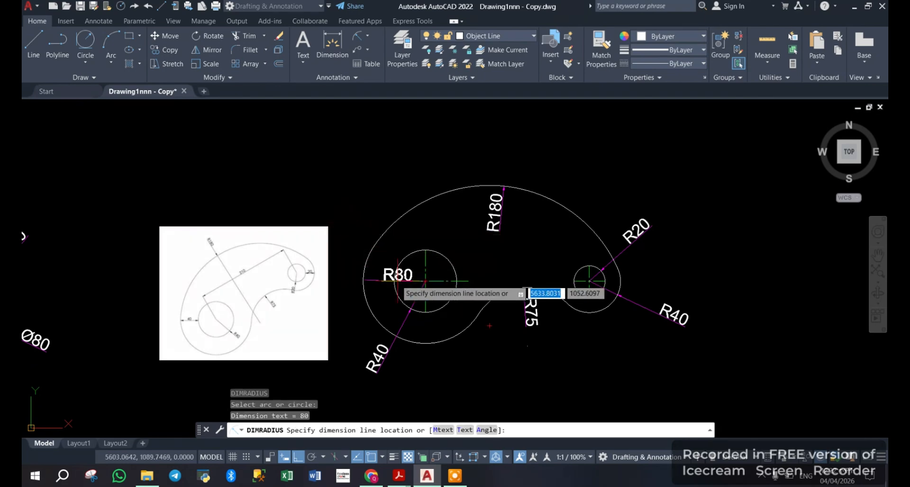
{"action": "right_click", "coordinate": [465, 371]}
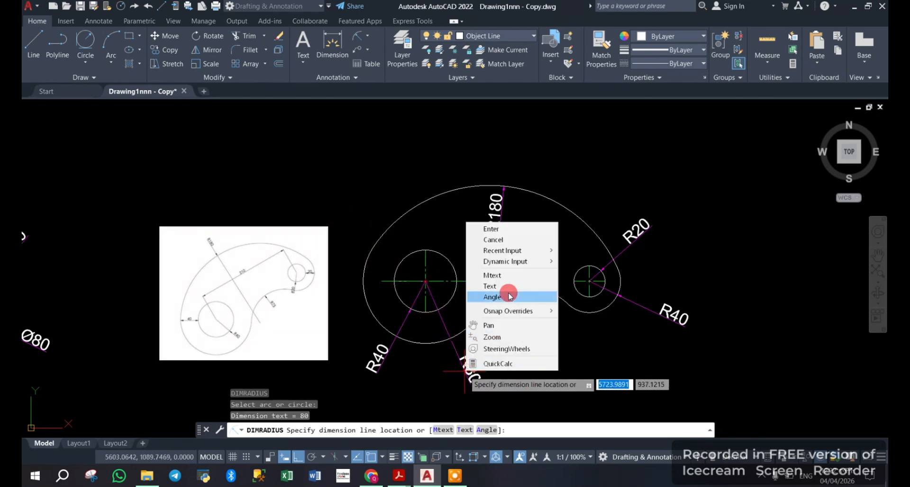
{"action": "left_click", "coordinate": [492, 228]}
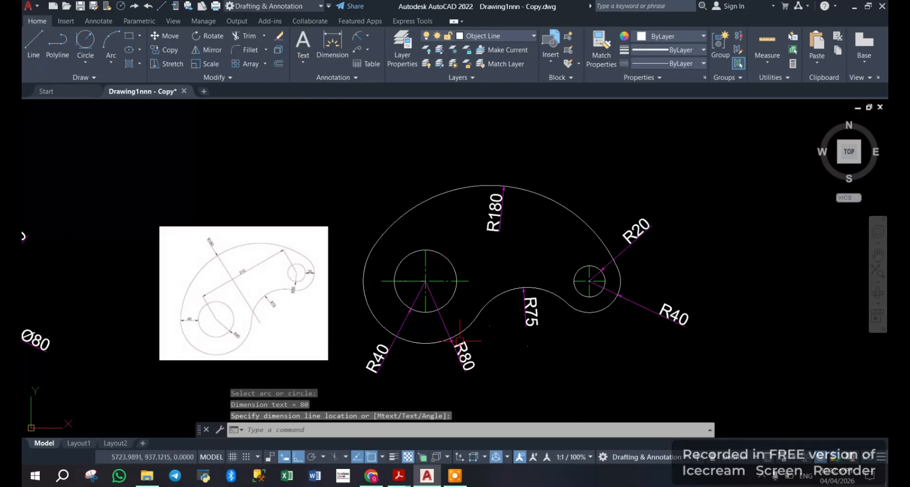
- Add a horizontal linear dimension between the centres of the two holes, placed above the plate
{"action": "left_click", "coordinate": [330, 61]}
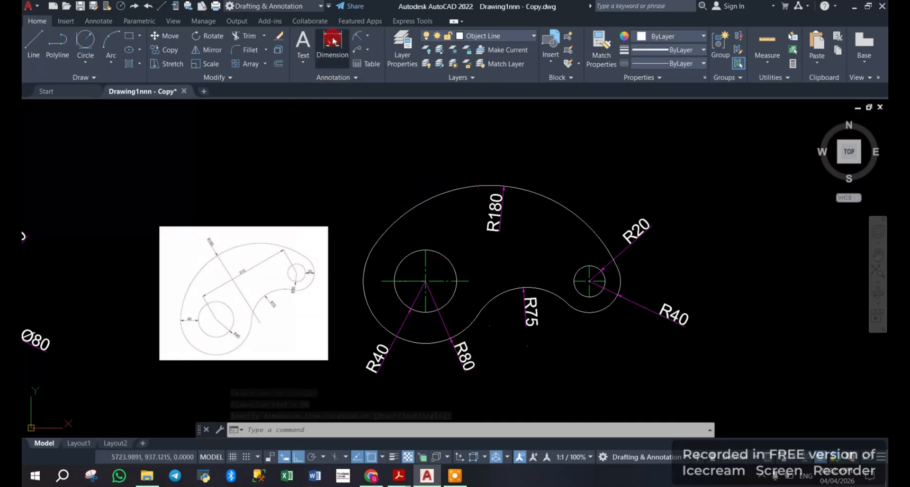
{"action": "left_click", "coordinate": [423, 280]}
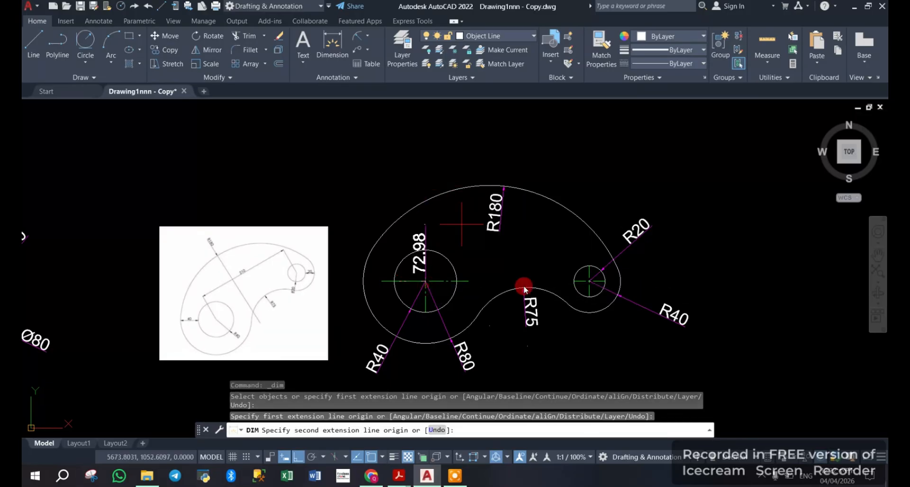
{"action": "left_click", "coordinate": [589, 283]}
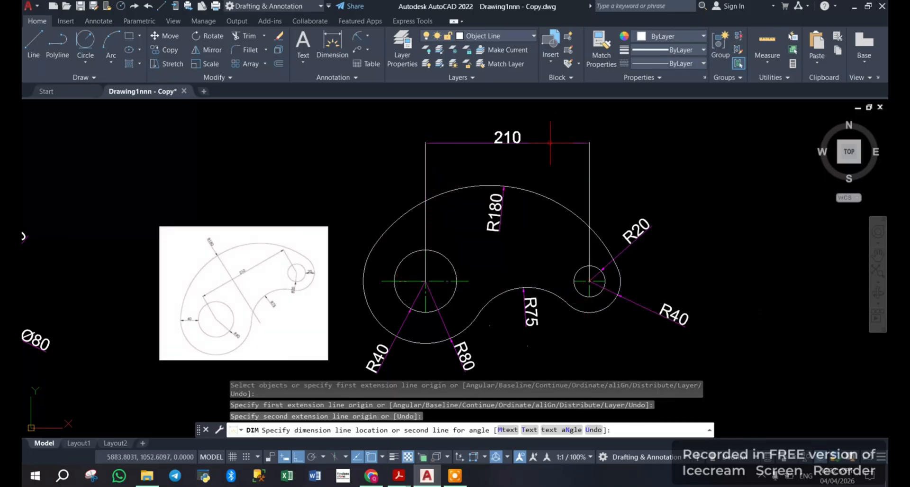
{"action": "left_click", "coordinate": [550, 142]}
{"action": "scroll", "coordinate": [430, 208], "scroll_direction": "down", "scroll_amount": 2}
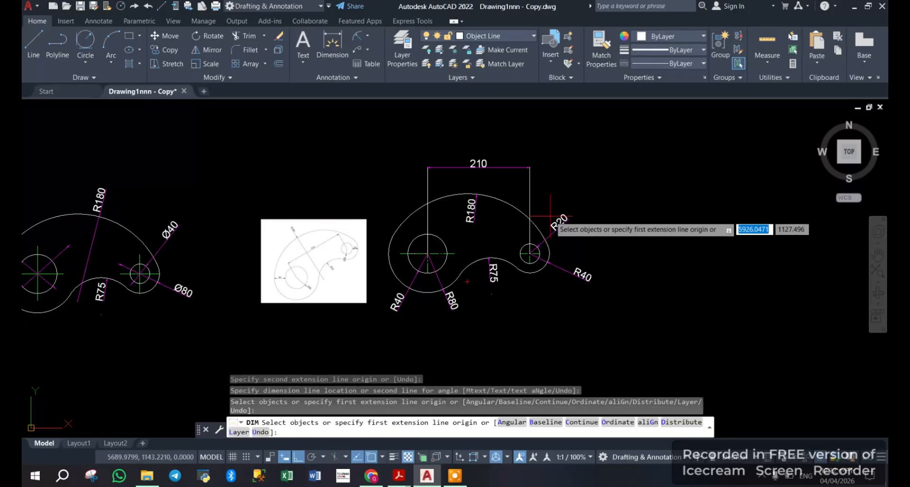
{"action": "scroll", "coordinate": [550, 216], "scroll_direction": "up", "scroll_amount": 4}
{"action": "scroll", "coordinate": [523, 207], "scroll_direction": "down", "scroll_amount": 3}
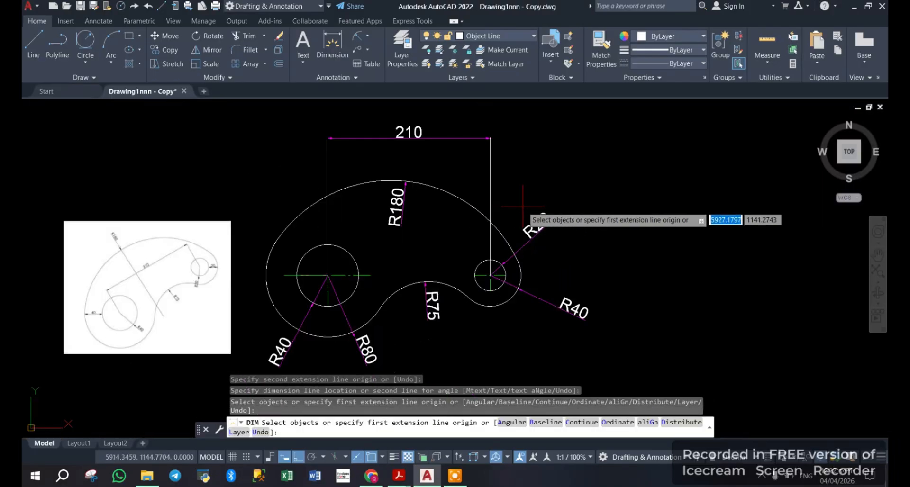